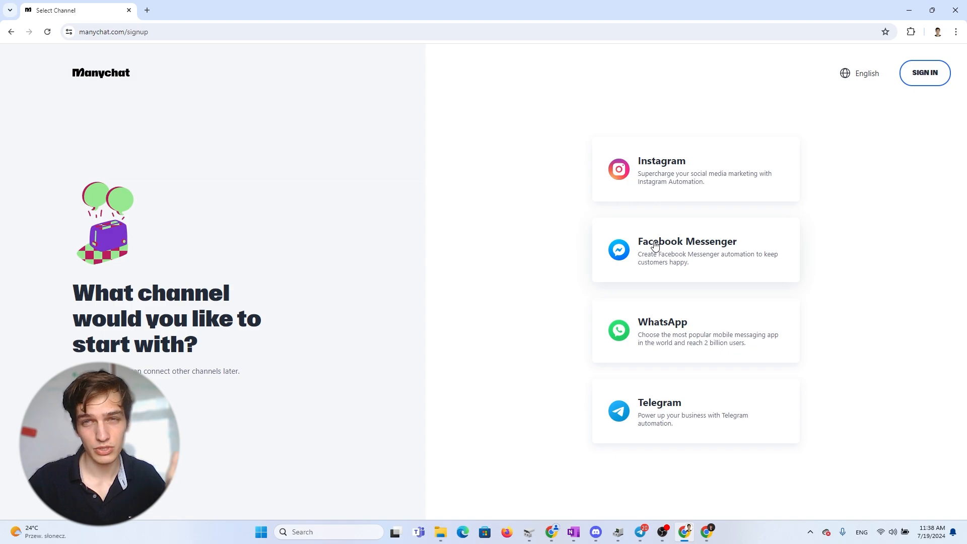
Step: Sign up to Manychat with the Facebook Messenger channel by continuing with Facebook
click(656, 249)
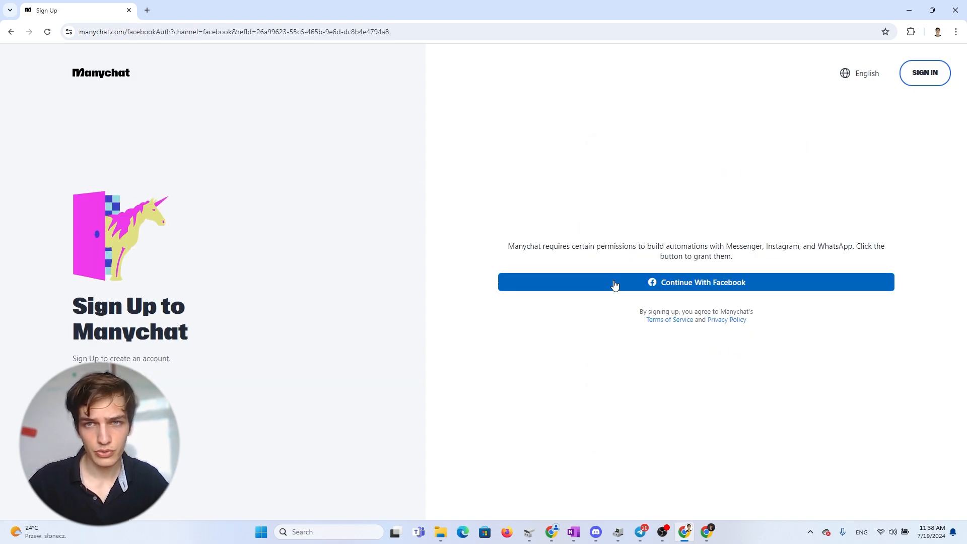
click(679, 290)
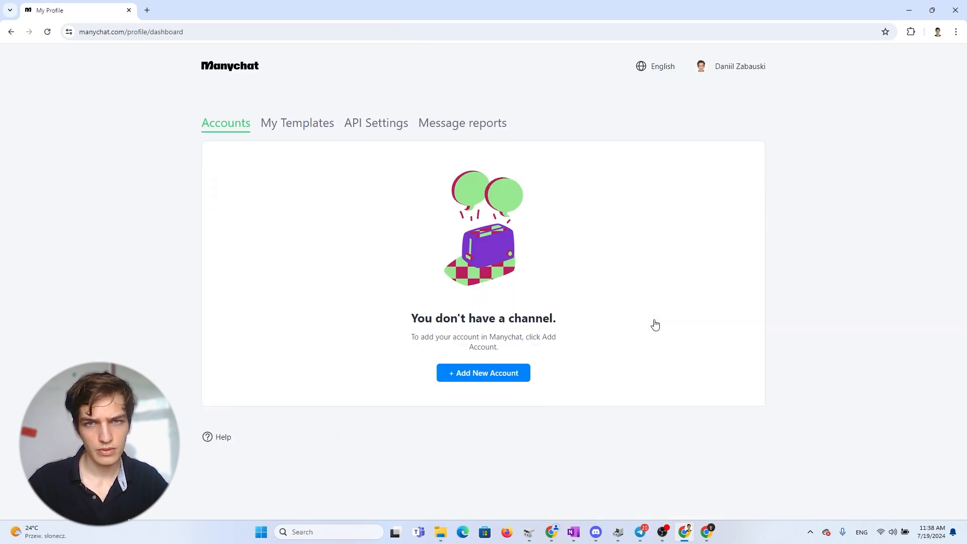
click(728, 72)
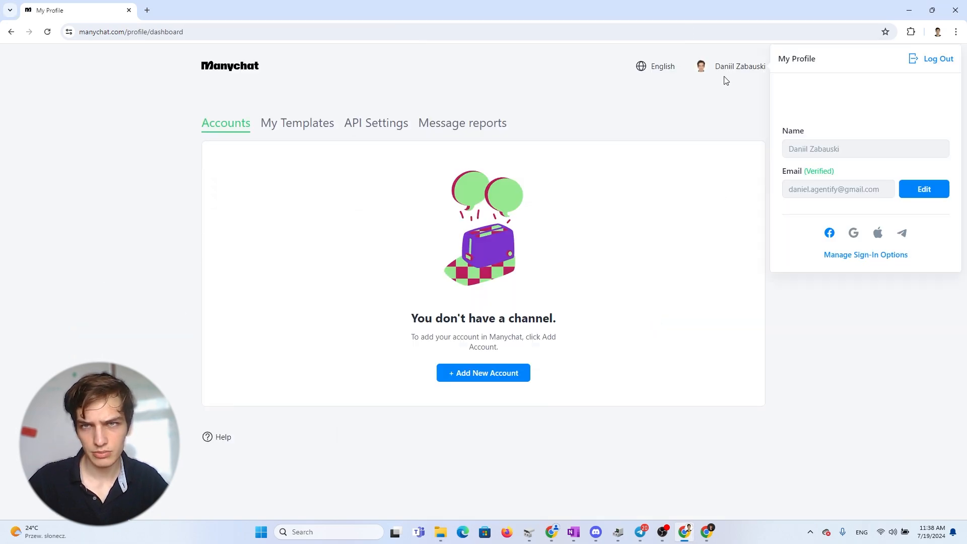
click(737, 109)
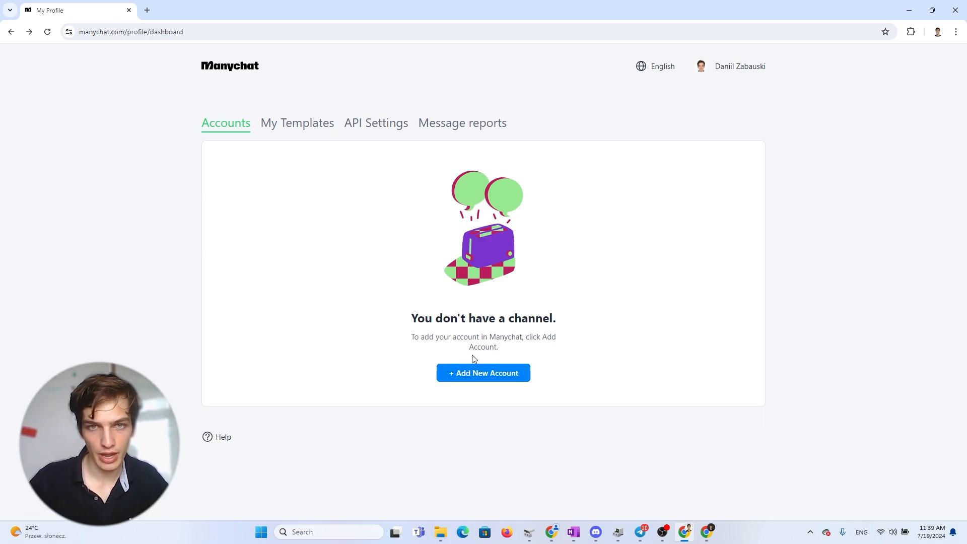
Step: Add a new Facebook Messenger account and connect the Cleaning services Austin page
click(486, 379)
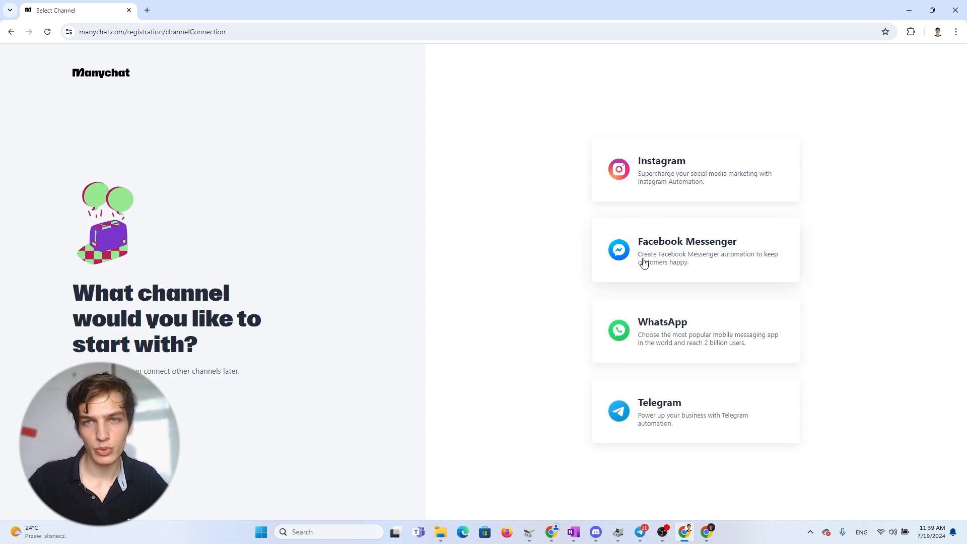
click(682, 261)
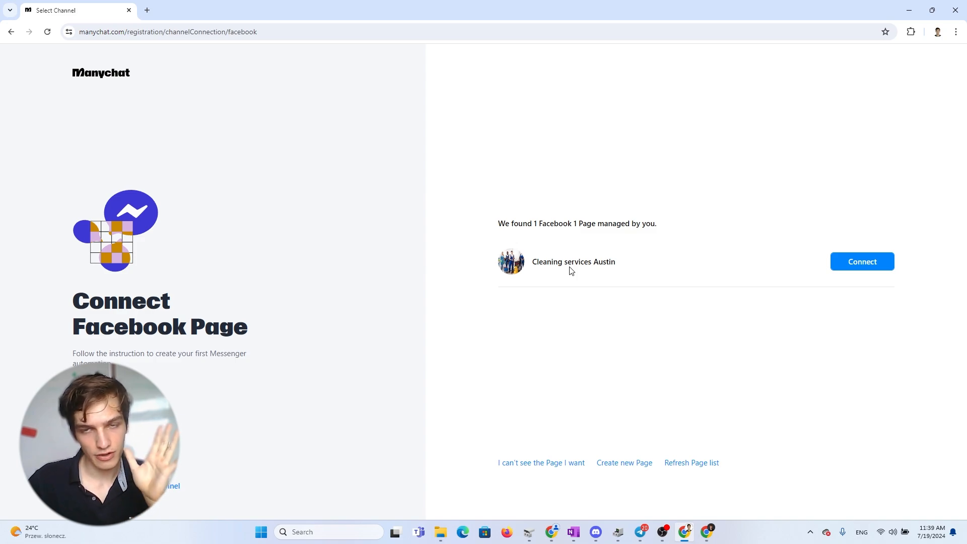
drag(535, 261, 630, 272)
click(630, 271)
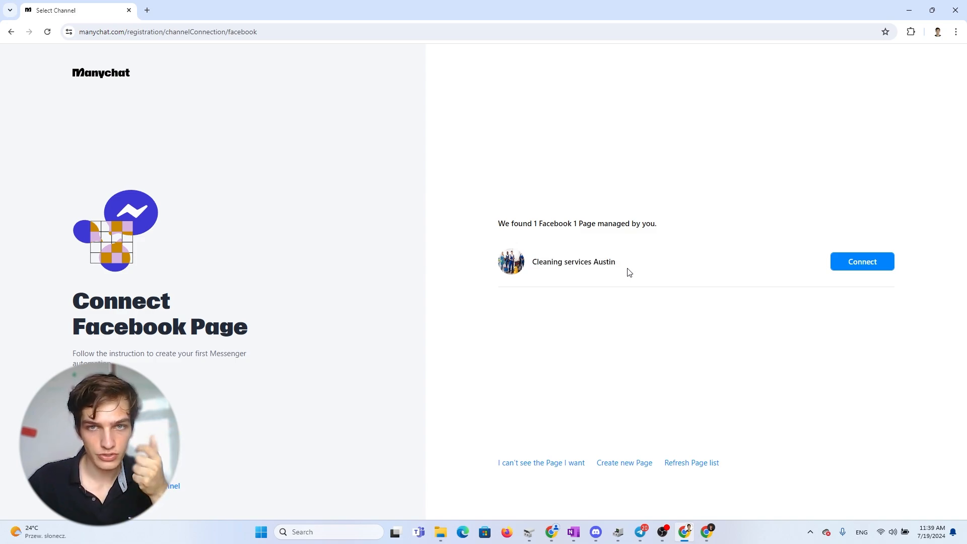
click(868, 267)
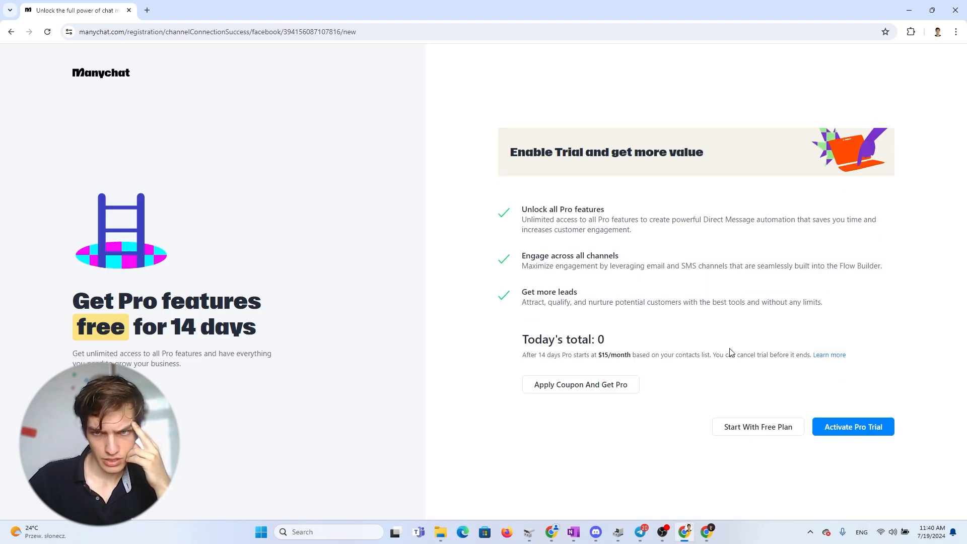
Step: Start with the free plan and answer the onboarding questions with Business use and Short-term projects
click(781, 427)
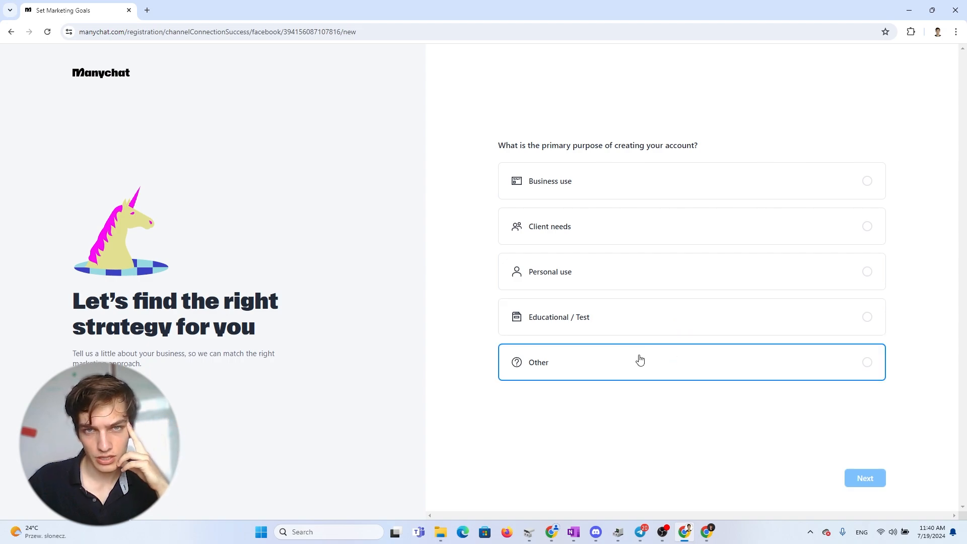
click(585, 195)
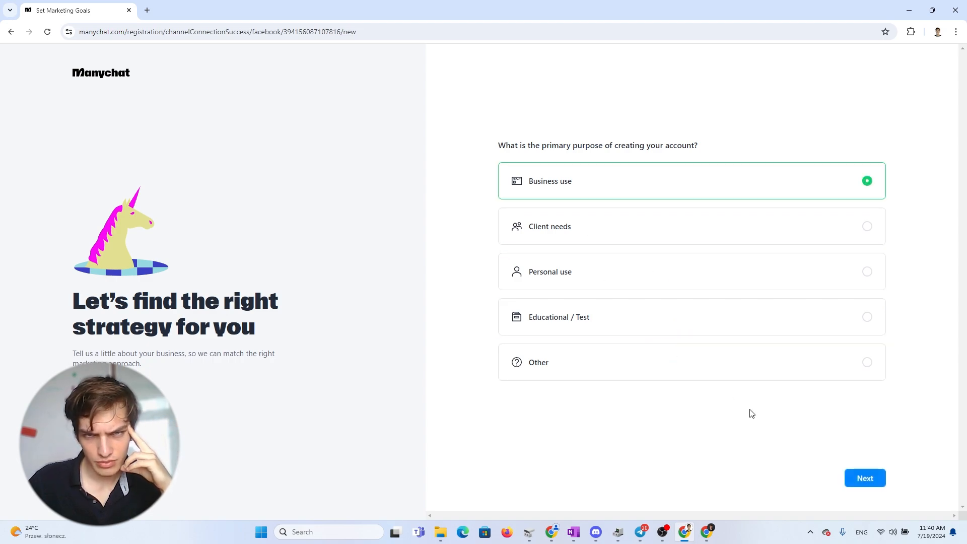
click(861, 478)
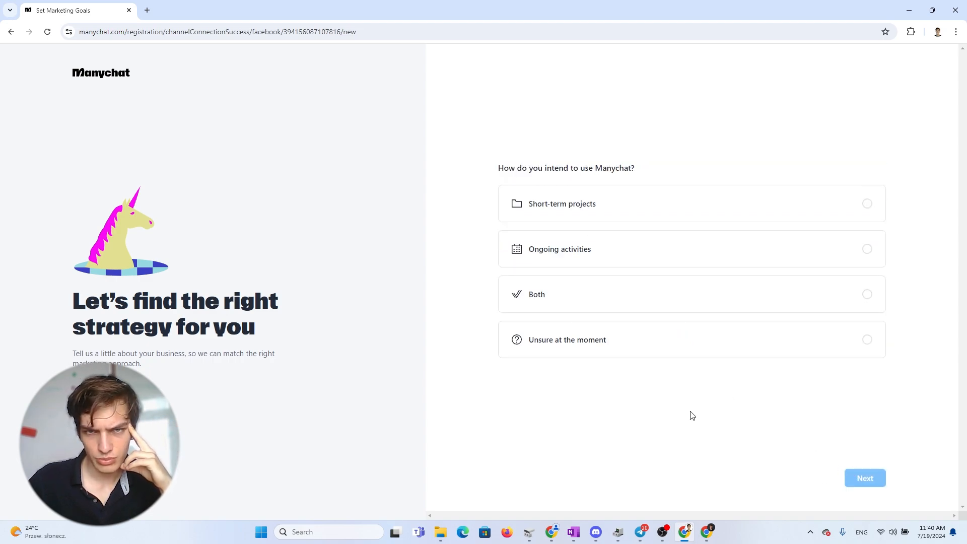
click(622, 216)
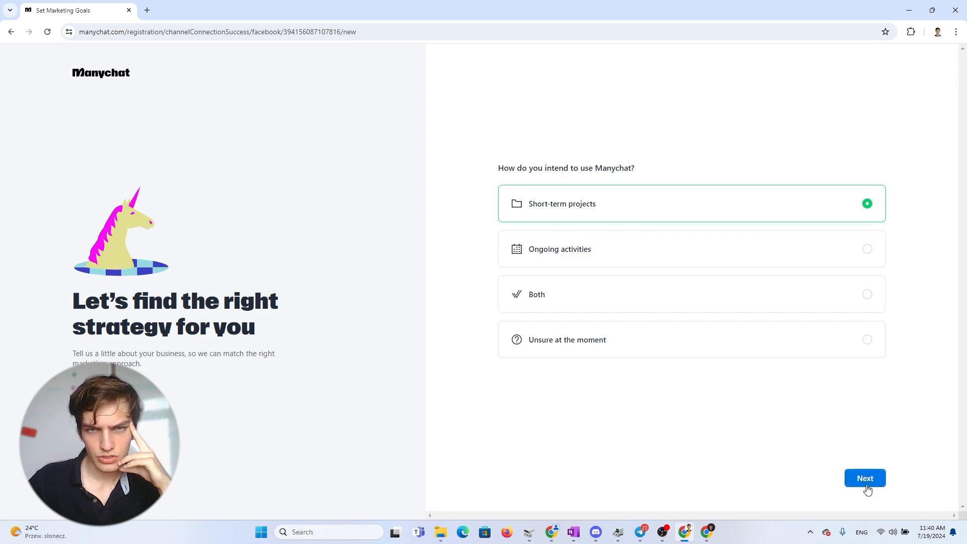
click(864, 481)
Step: Describe the company as Local business or place, choose Social media DMs for reservations, and start
click(624, 342)
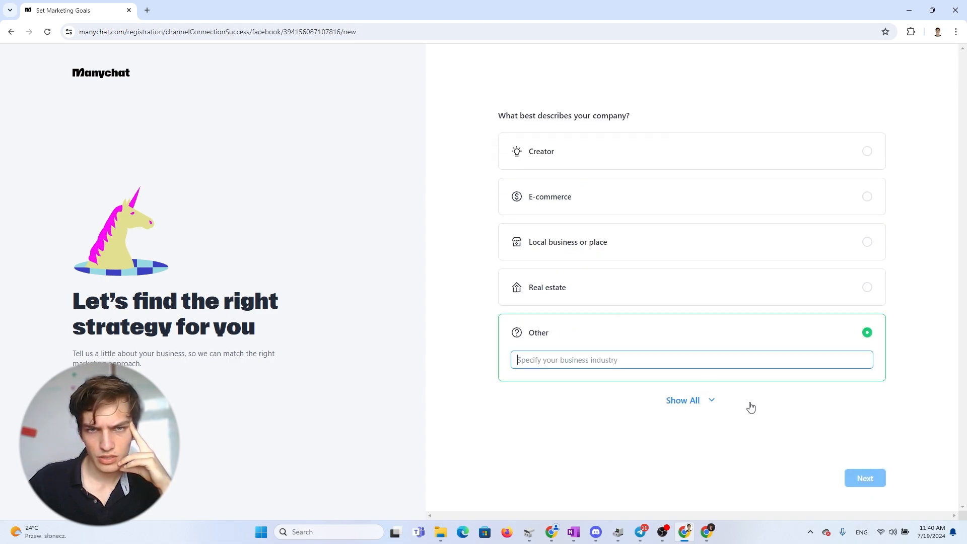
click(608, 243)
click(863, 477)
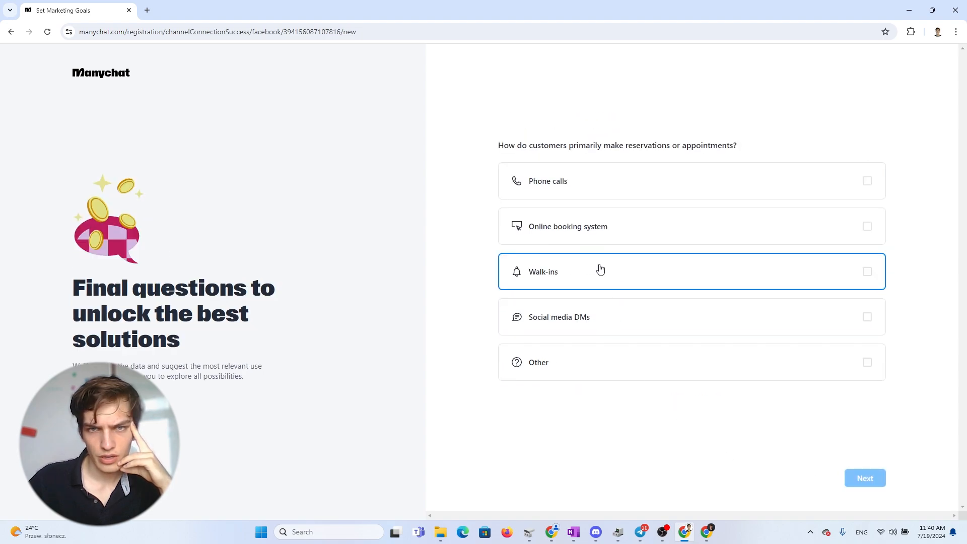
click(573, 325)
click(865, 478)
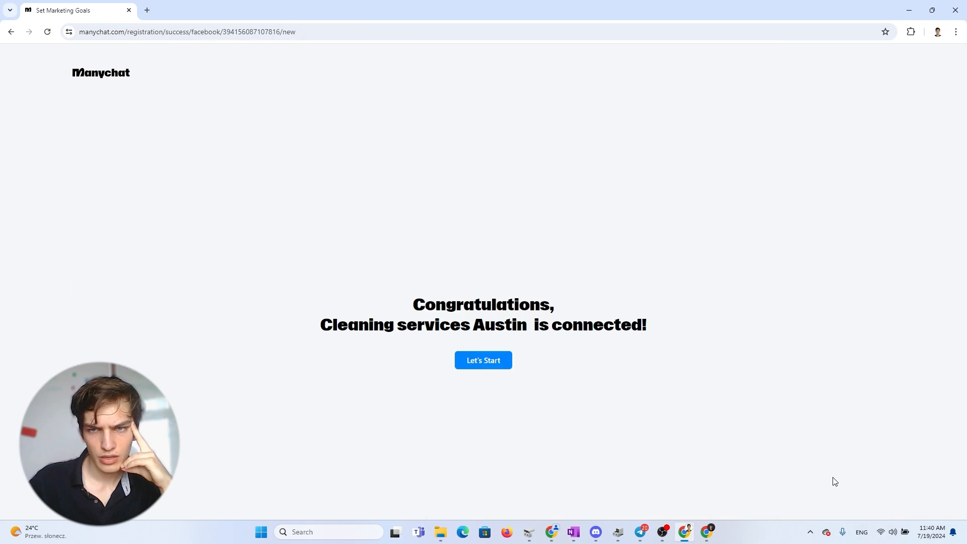
click(481, 364)
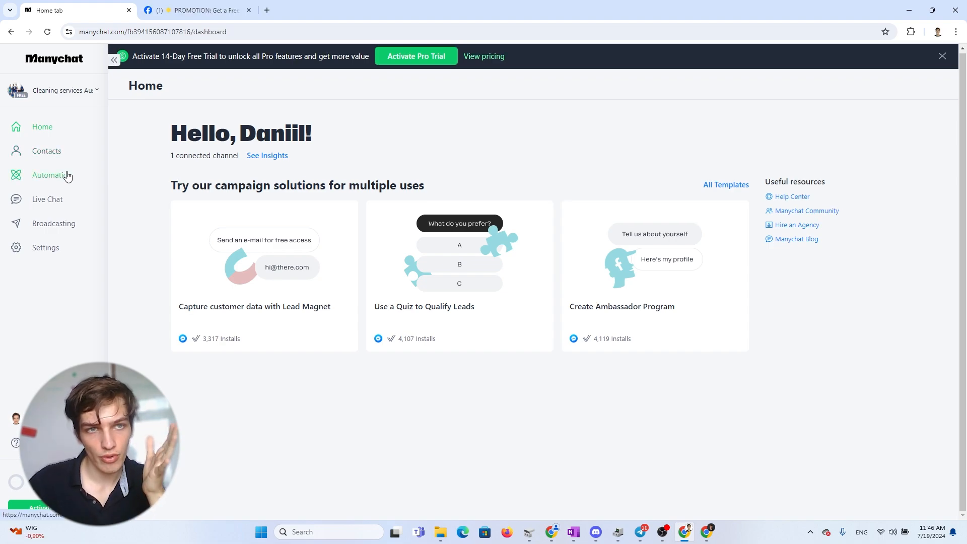
Step: Create a new automation from scratch instead of using a ready-to-go template
click(68, 176)
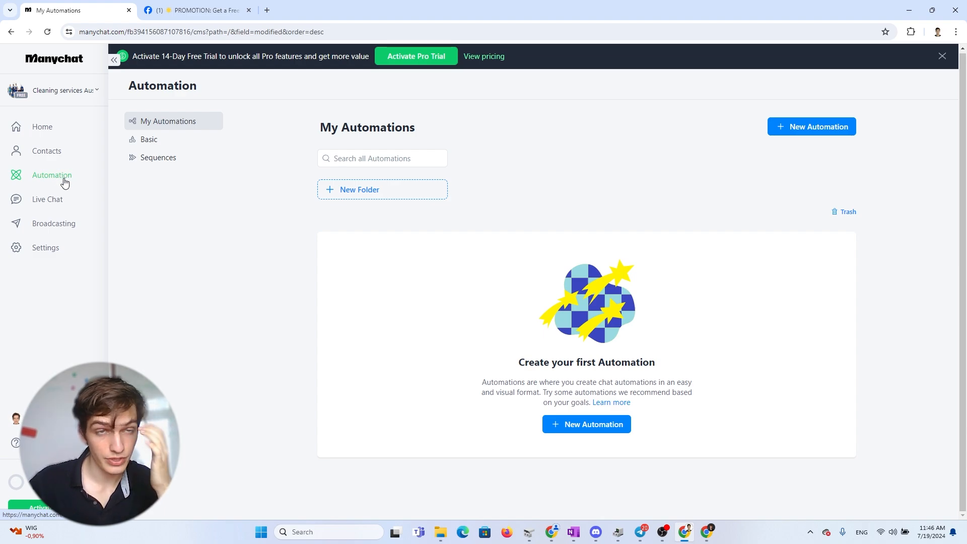
click(588, 424)
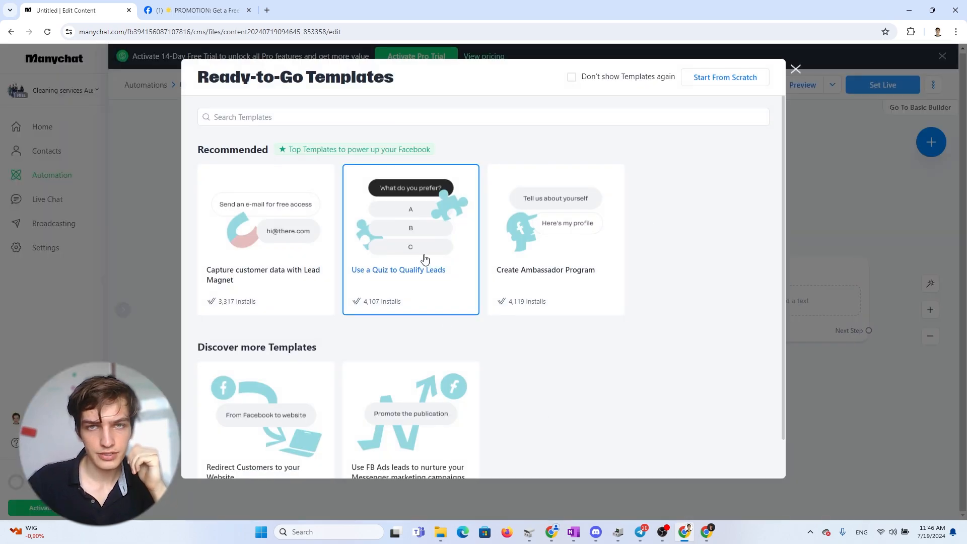
scroll(699, 123, down, 1)
scroll(521, 181, up, 1)
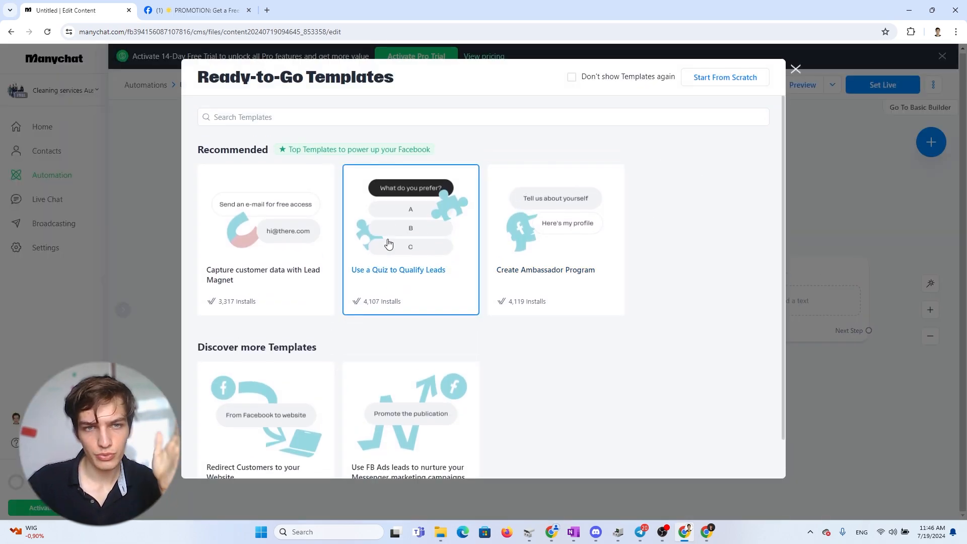
scroll(398, 289, down, 1)
scroll(437, 305, up, 1)
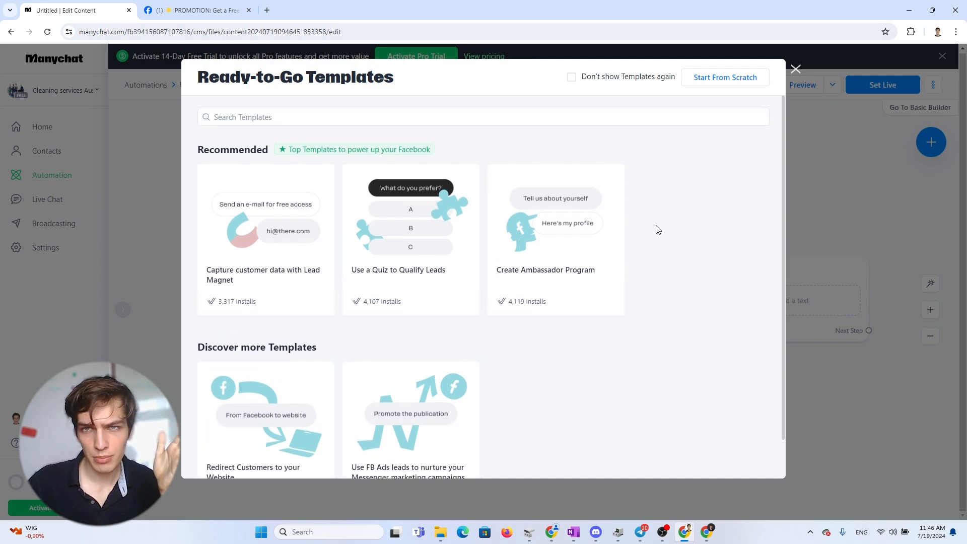
click(728, 79)
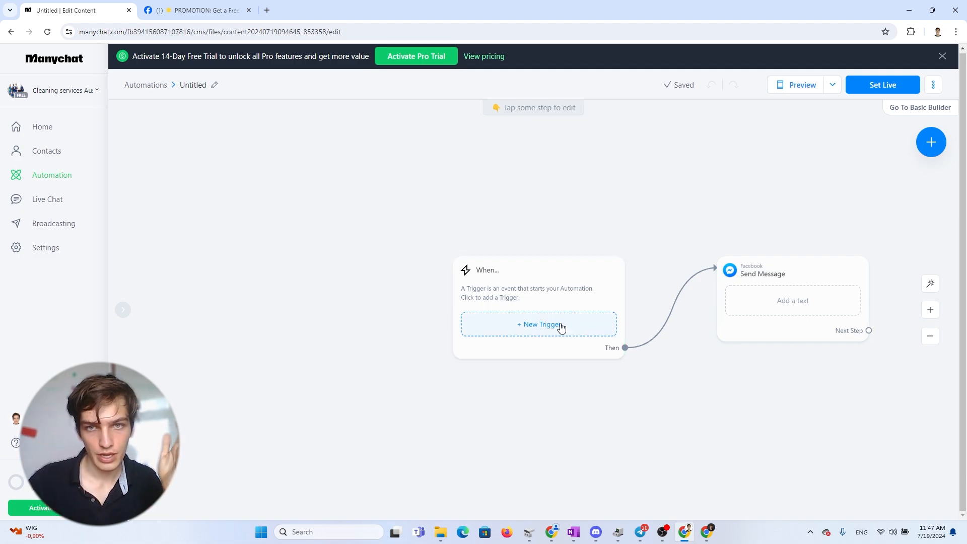
Step: Add a trigger of the type User comments on your Post to the automation
drag(547, 300, 508, 284)
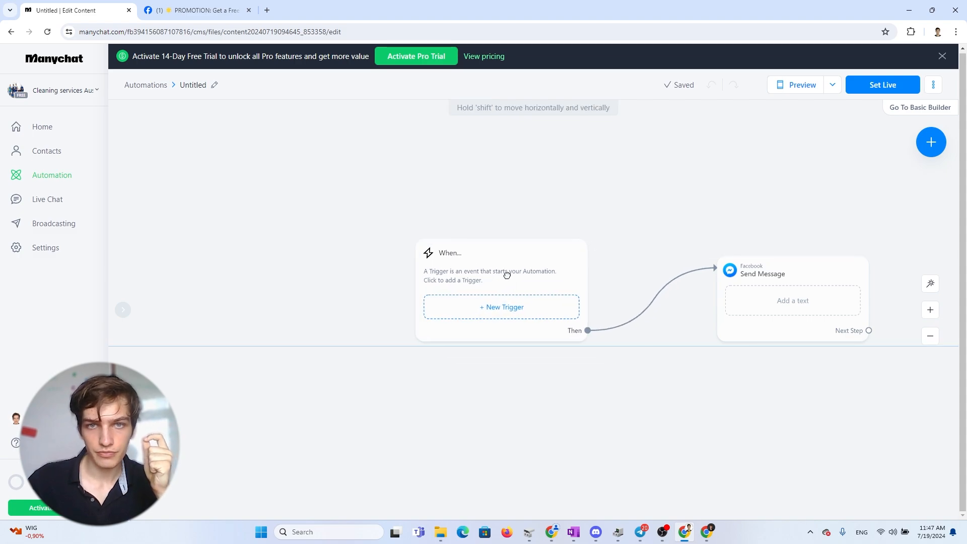
click(514, 315)
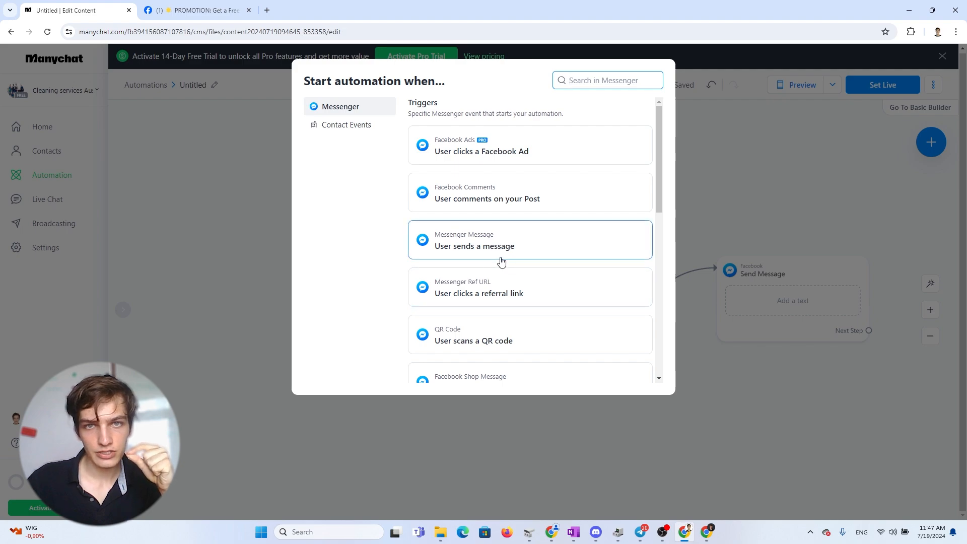
scroll(499, 256, down, 1)
scroll(511, 262, up, 1)
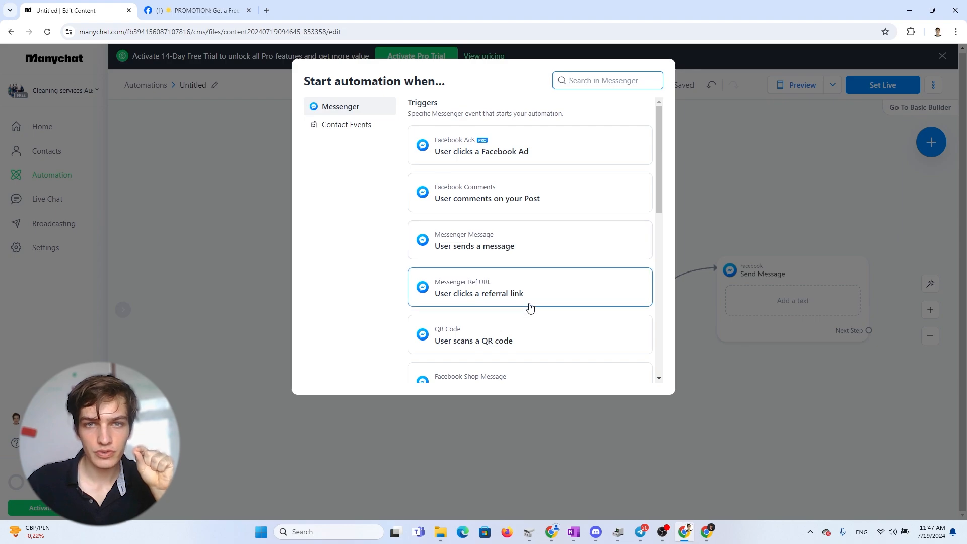
scroll(529, 300, down, 8)
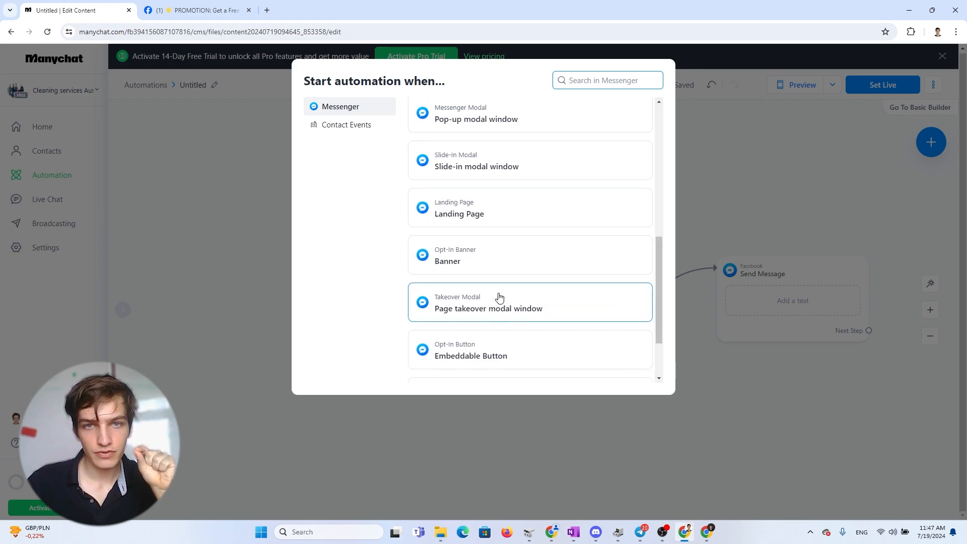
scroll(512, 308, up, 7)
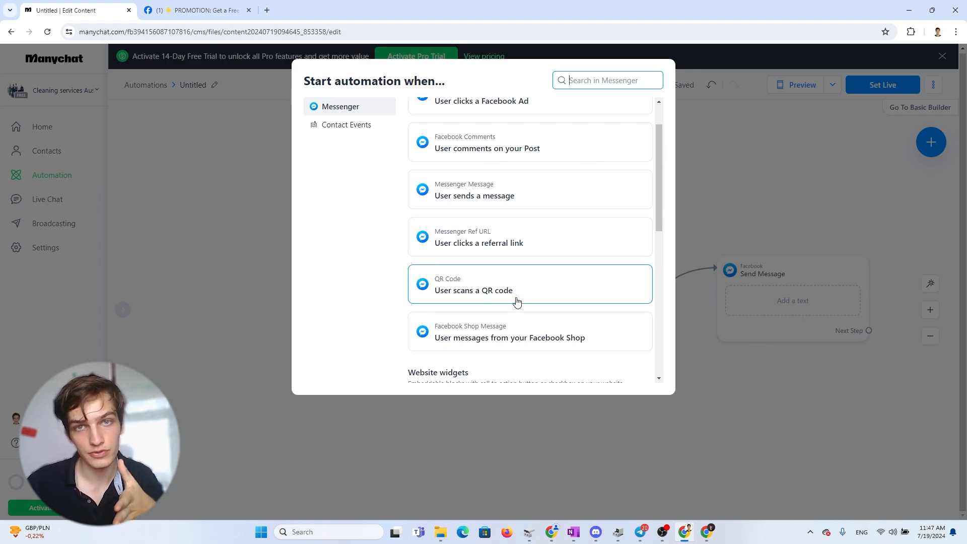
scroll(514, 301, up, 2)
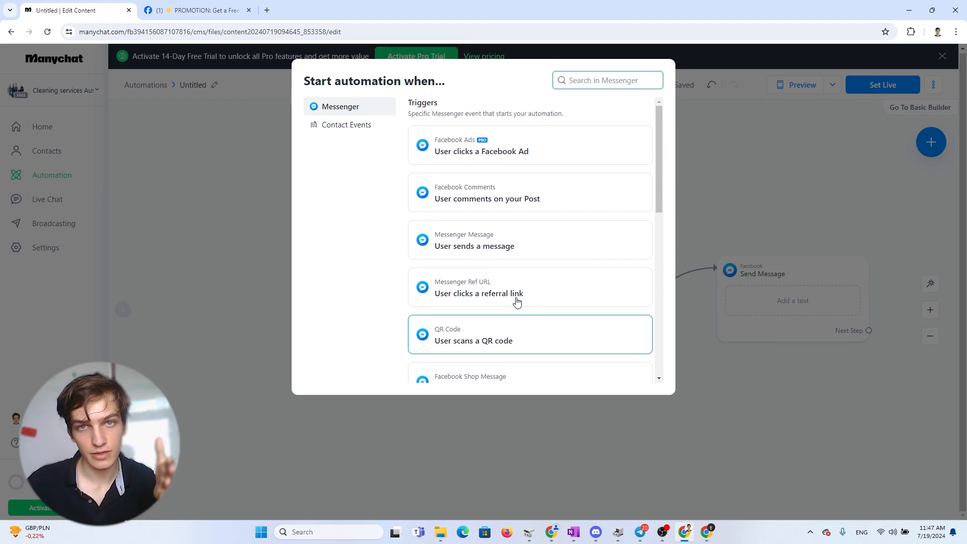
click(507, 209)
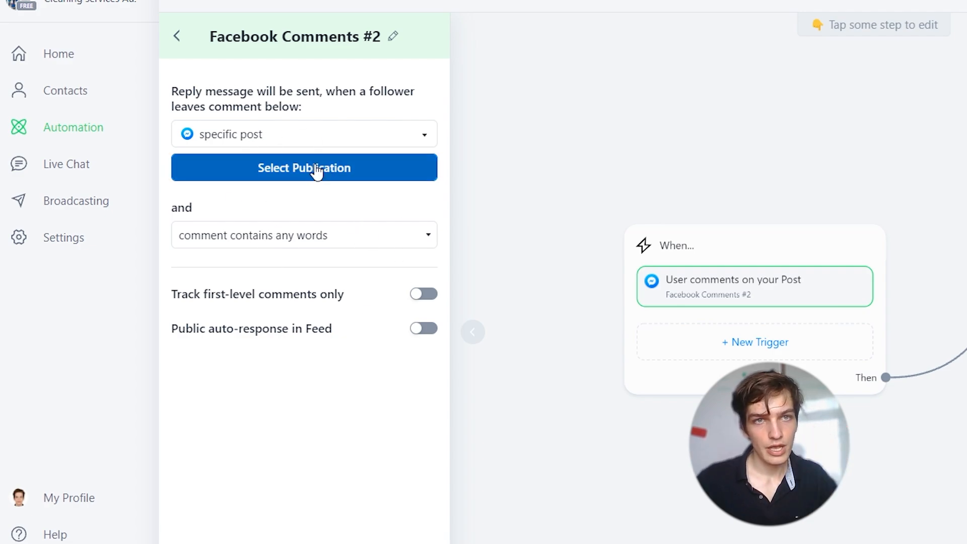
Step: Keep the trigger set to a specific post and open the publication selection
click(270, 133)
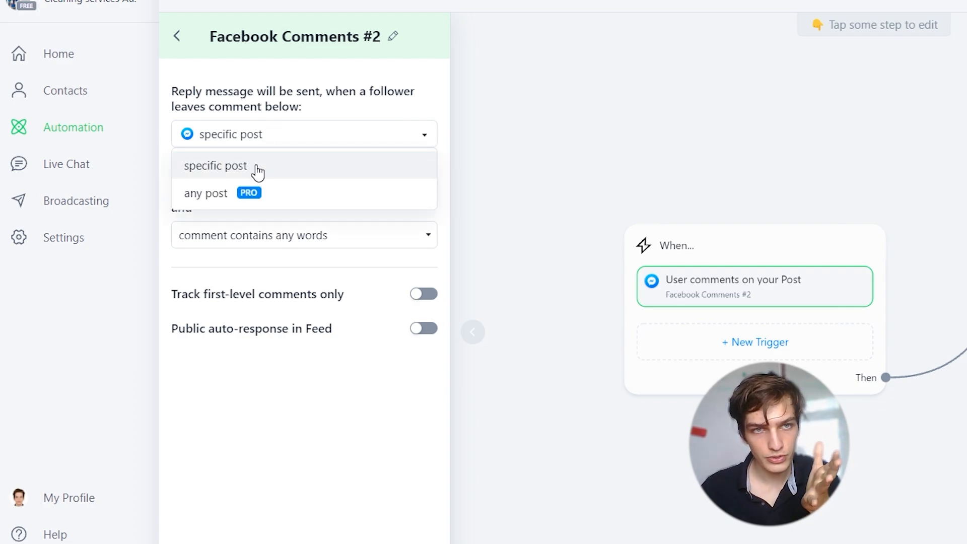
click(282, 168)
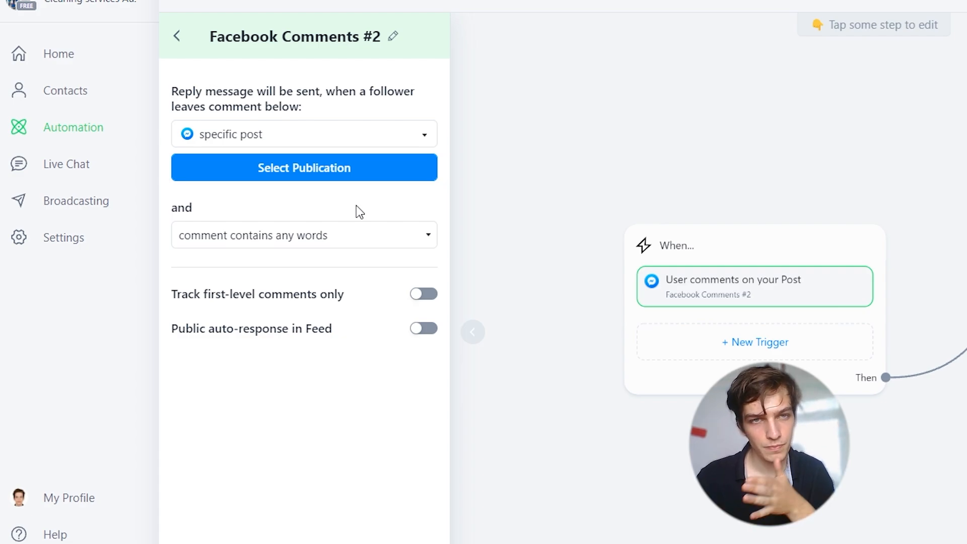
click(345, 168)
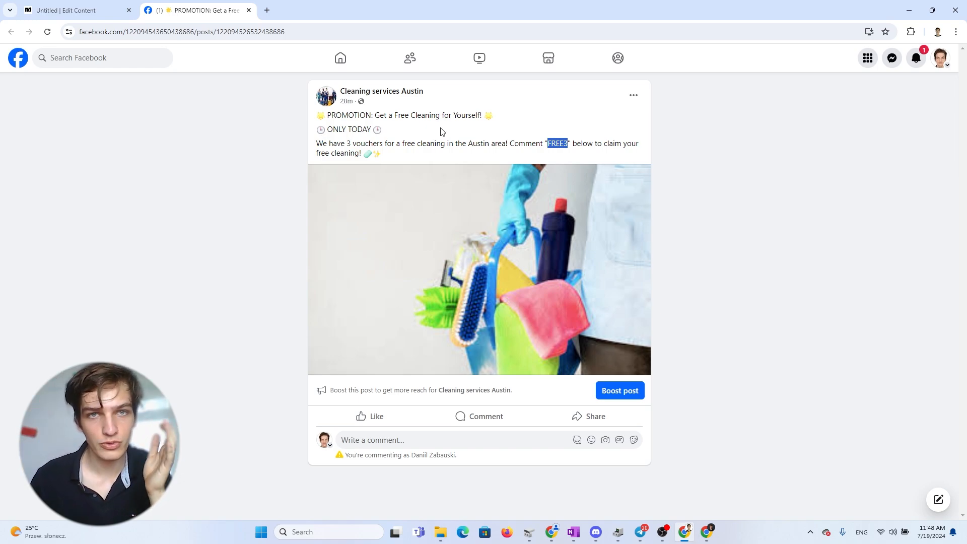
Step: Examine the promotion post's text and comment keyword on the Facebook page
click(396, 159)
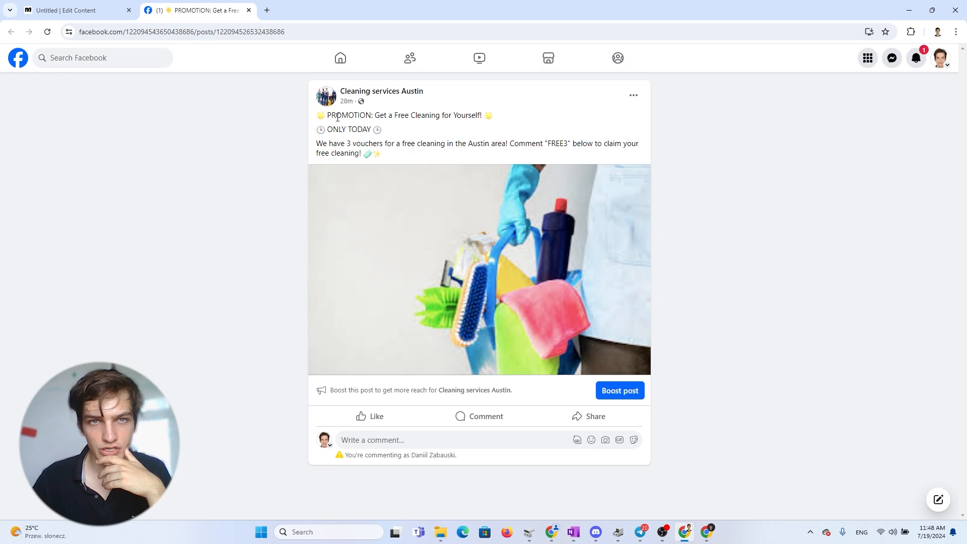
drag(396, 117, 489, 123)
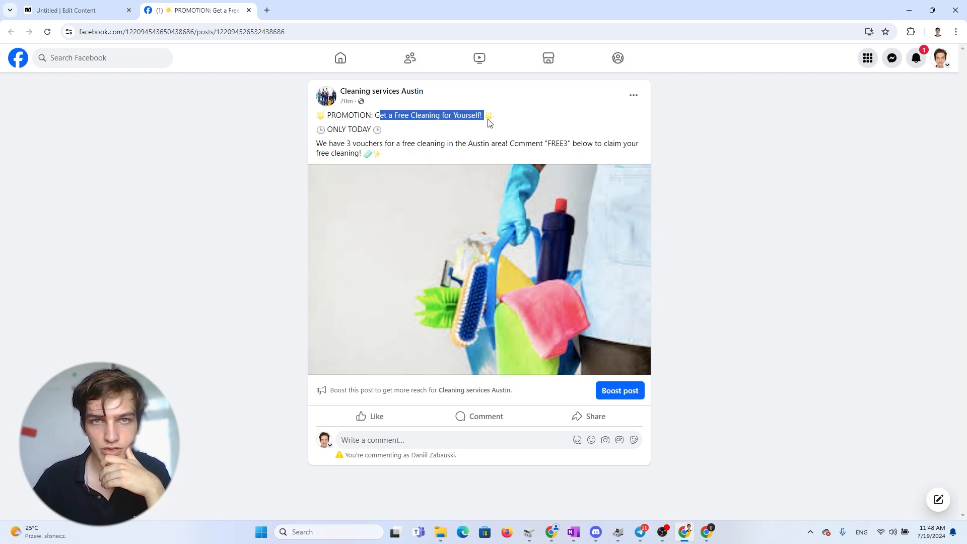
click(522, 166)
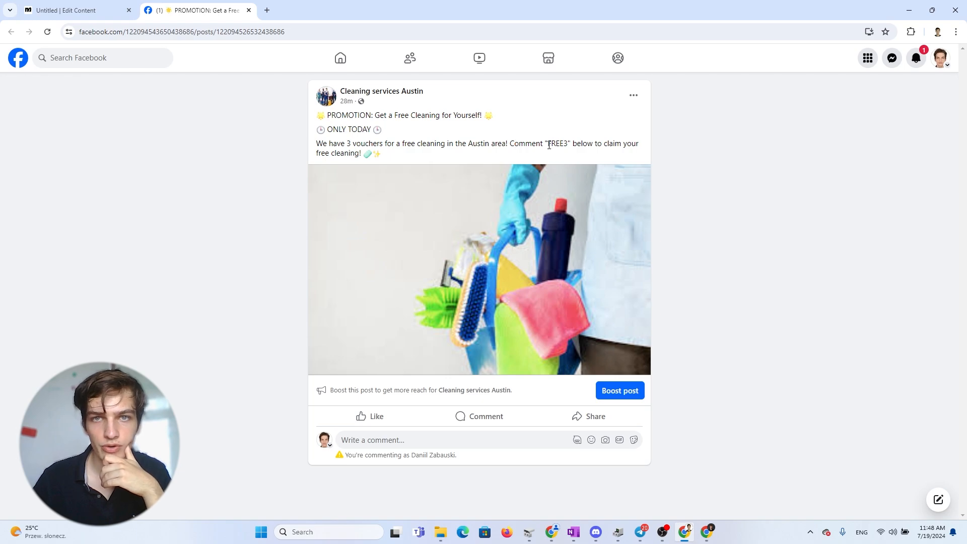
drag(550, 145, 570, 147)
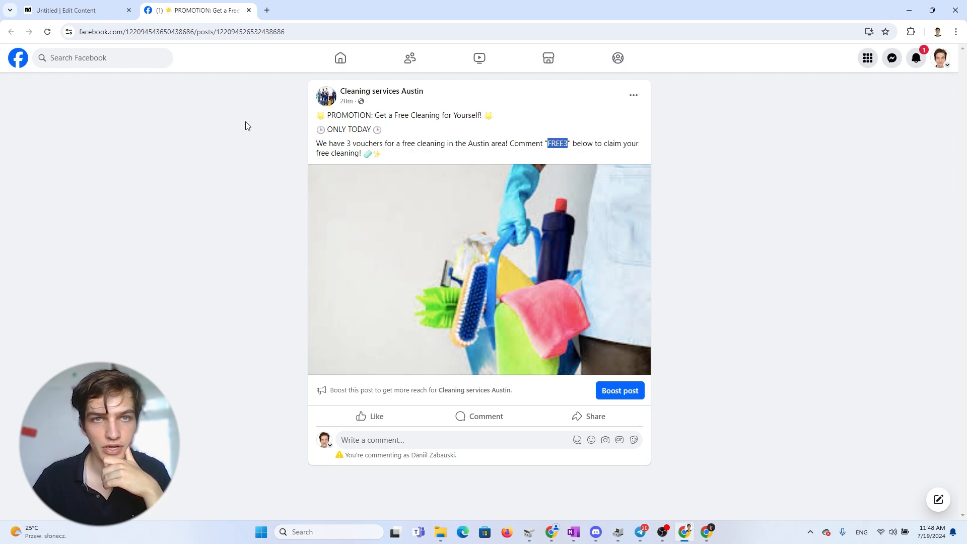
Step: Select the PROMOTION: Get a Free Cleaning for Yourself! post as the trigger's publication
click(63, 10)
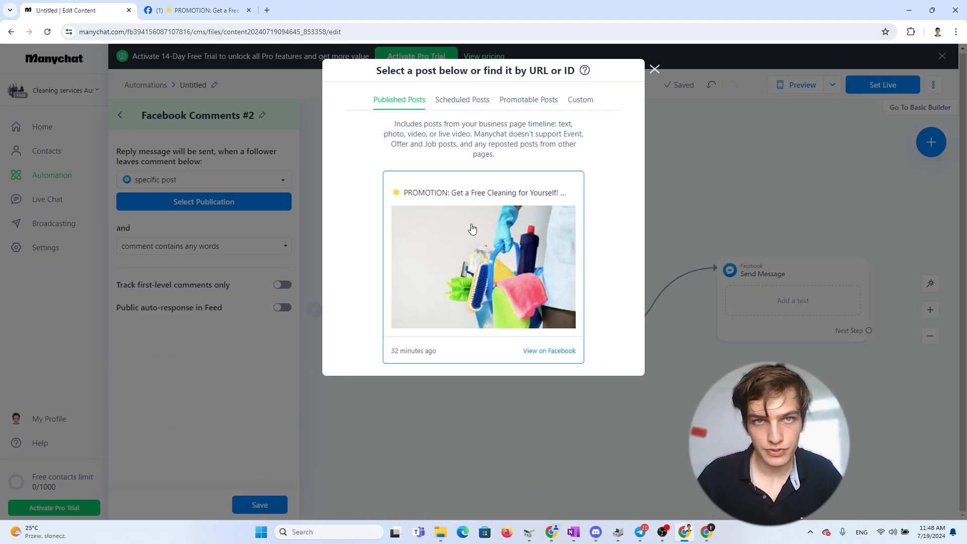
click(482, 241)
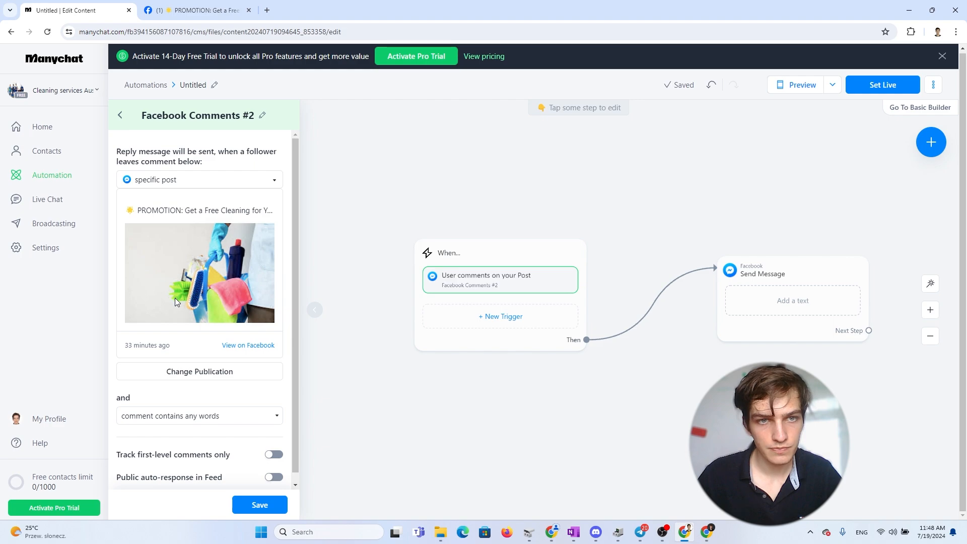
scroll(174, 297, down, 1)
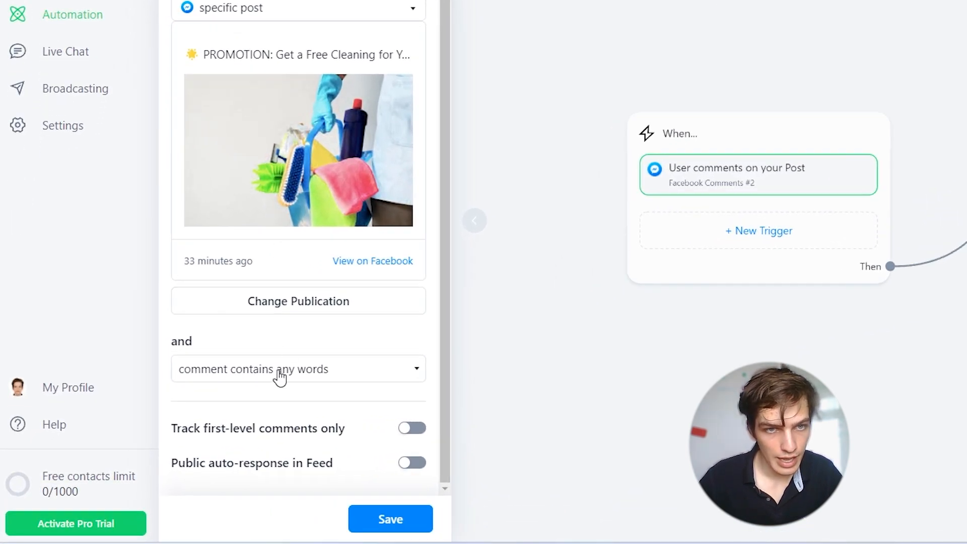
Step: Set the trigger condition to comment contains specific words
click(220, 377)
click(223, 378)
click(234, 374)
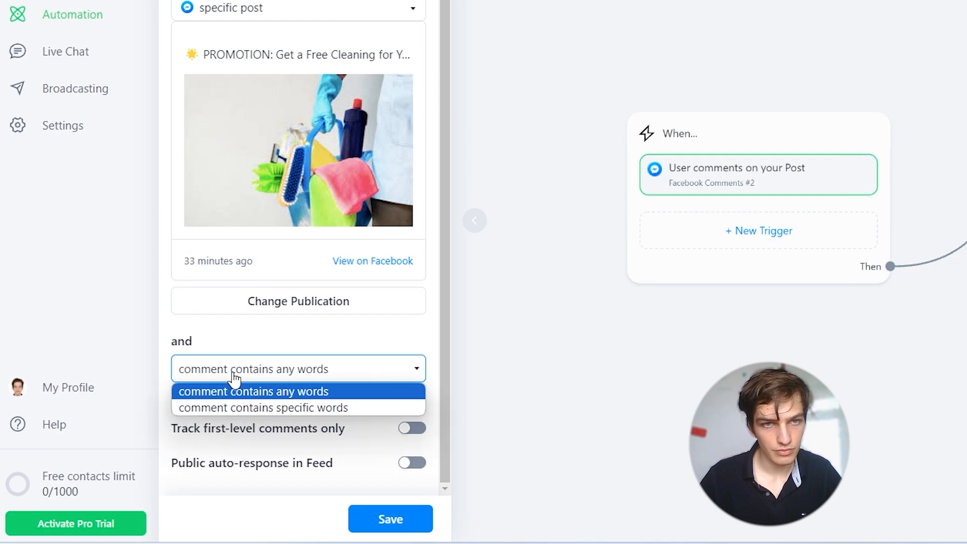
click(234, 375)
scroll(255, 347, up, 1)
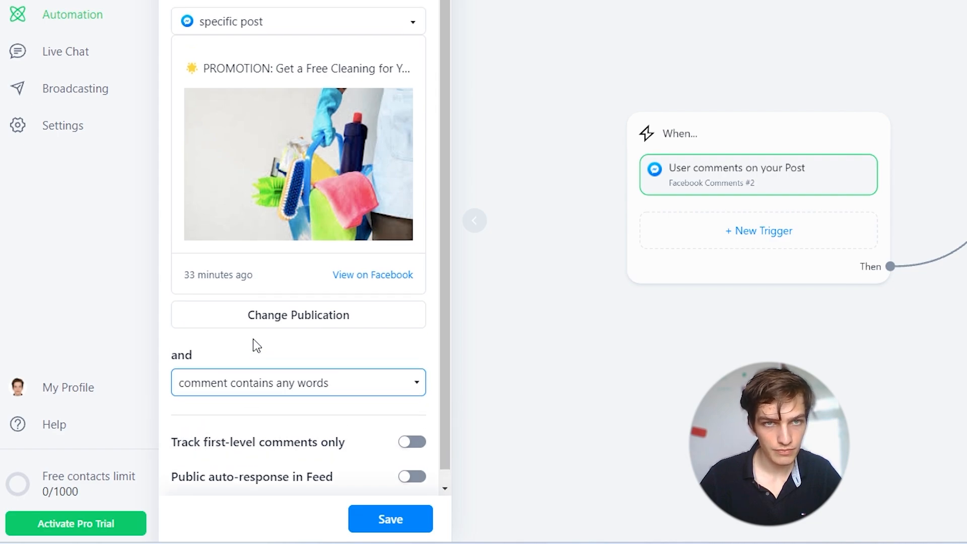
scroll(262, 350, down, 1)
click(267, 374)
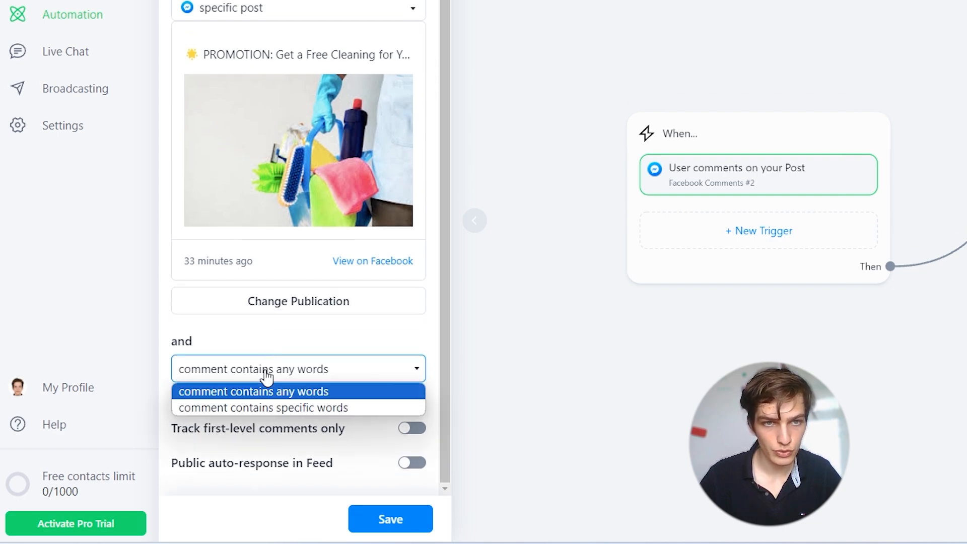
click(296, 408)
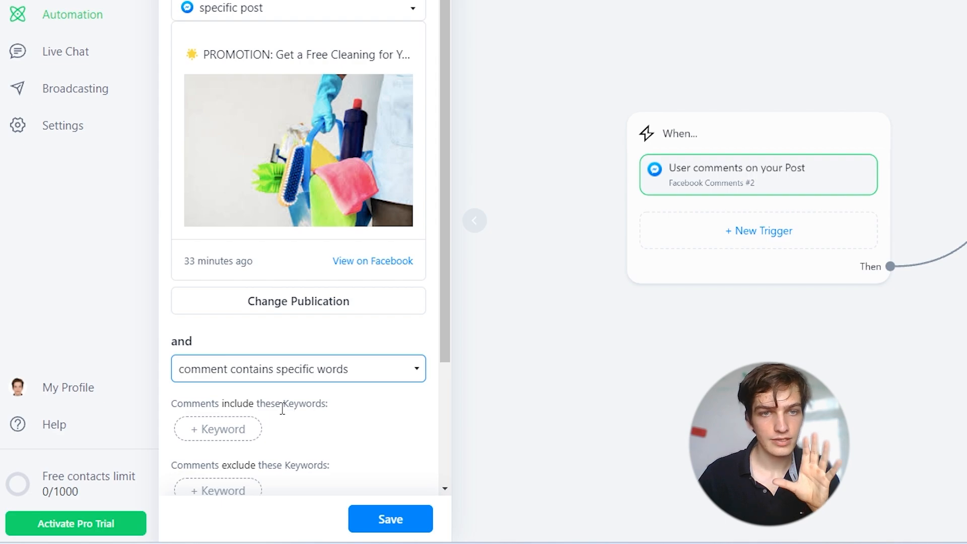
Step: Add FREE3 as a keyword that comments must include, copying it from the Facebook post
scroll(291, 412, down, 3)
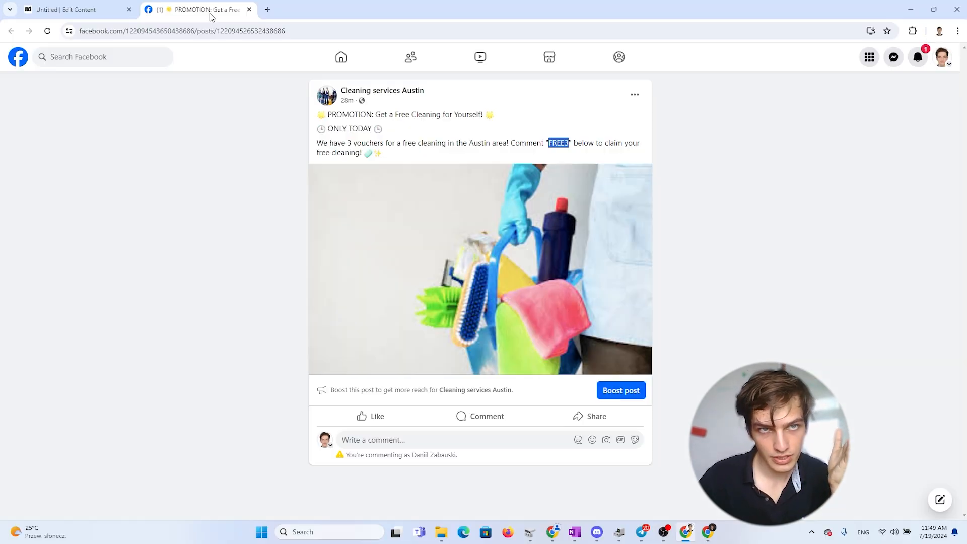
click(555, 144)
double_click(552, 144)
click(72, 6)
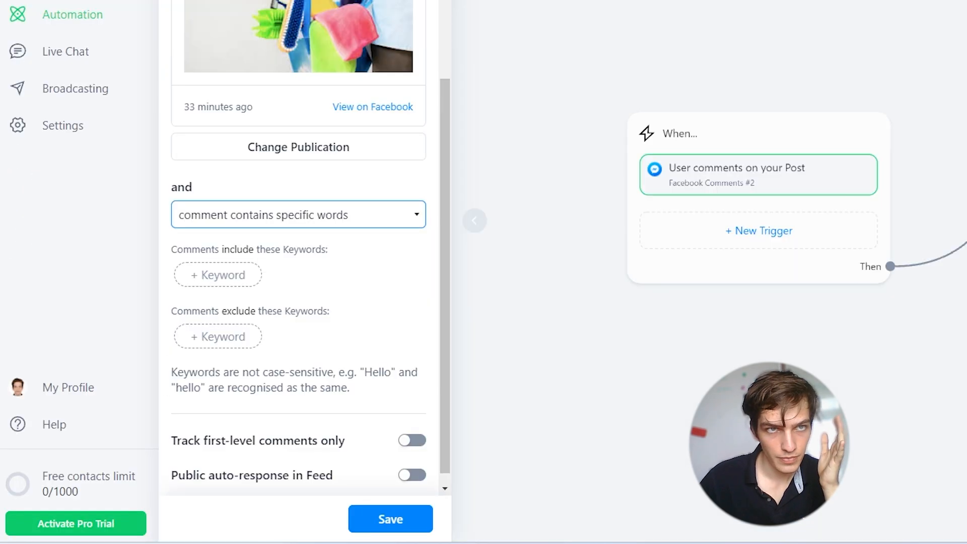
click(242, 217)
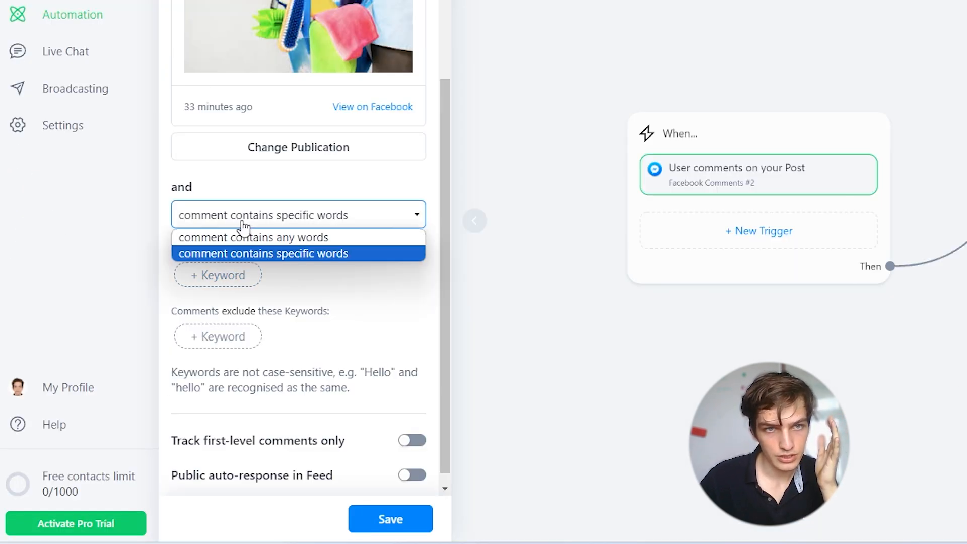
click(266, 255)
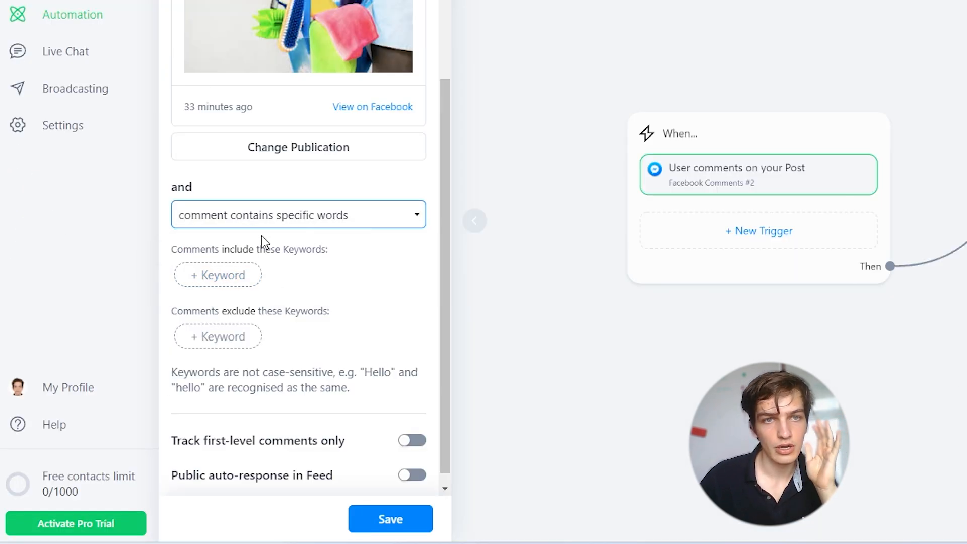
click(235, 279)
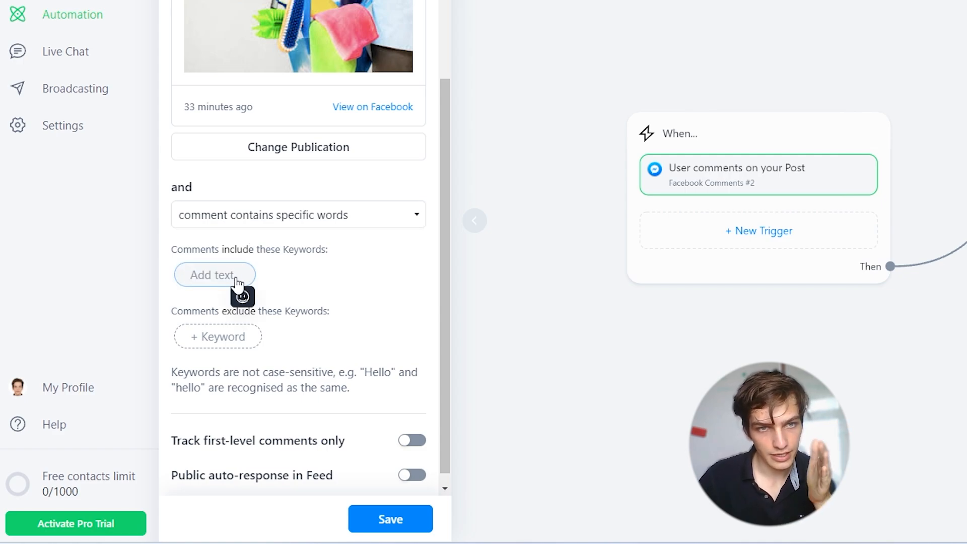
text(FREE3)
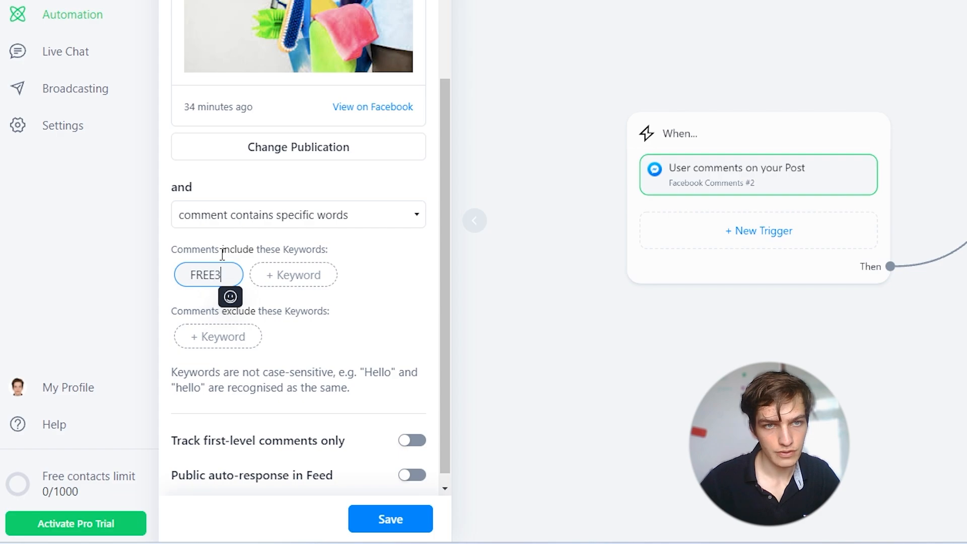
click(427, 281)
Step: Save the comment trigger settings
scroll(305, 302, down, 1)
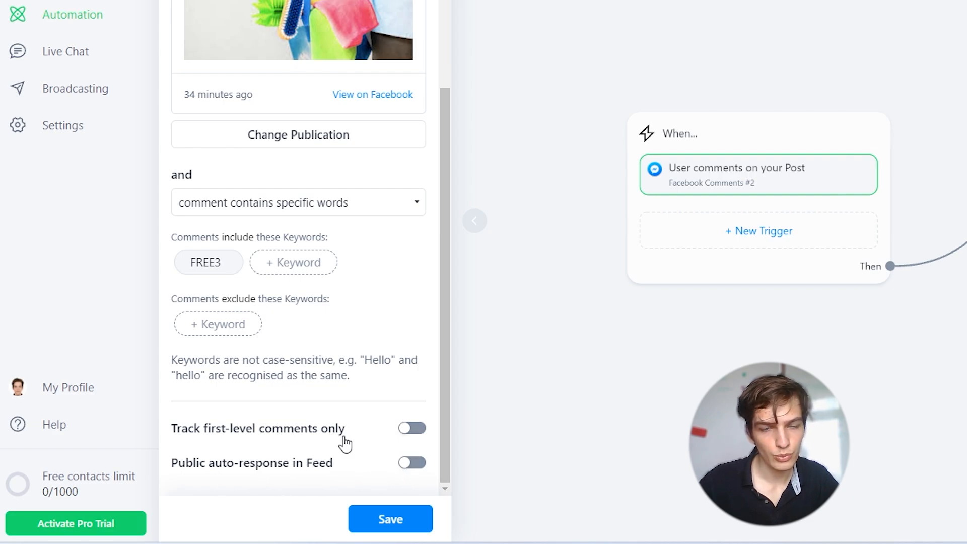
scroll(360, 417, up, 3)
scroll(361, 416, down, 3)
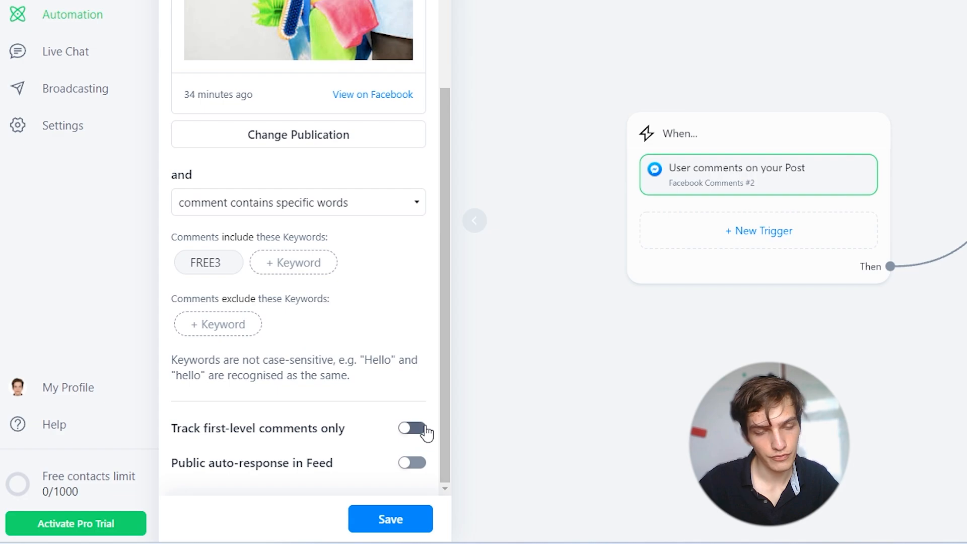
click(402, 528)
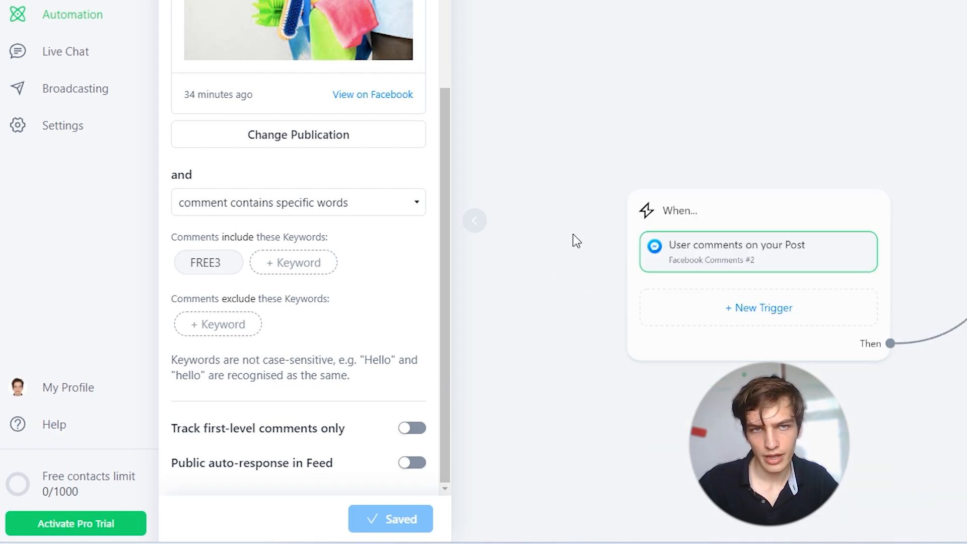
Step: Open the Send Message step and set it to send as Comment Reply
click(719, 406)
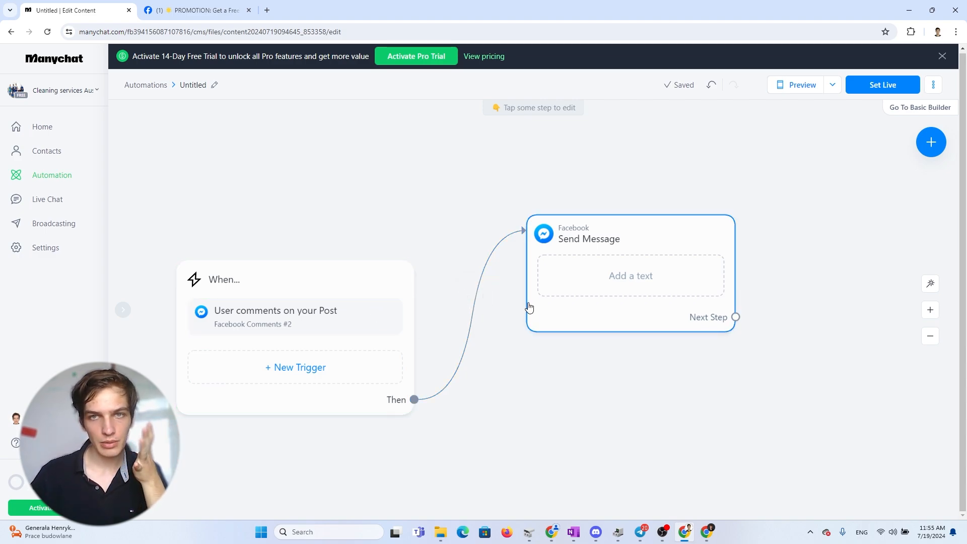
scroll(451, 254, down, 2)
scroll(454, 251, up, 2)
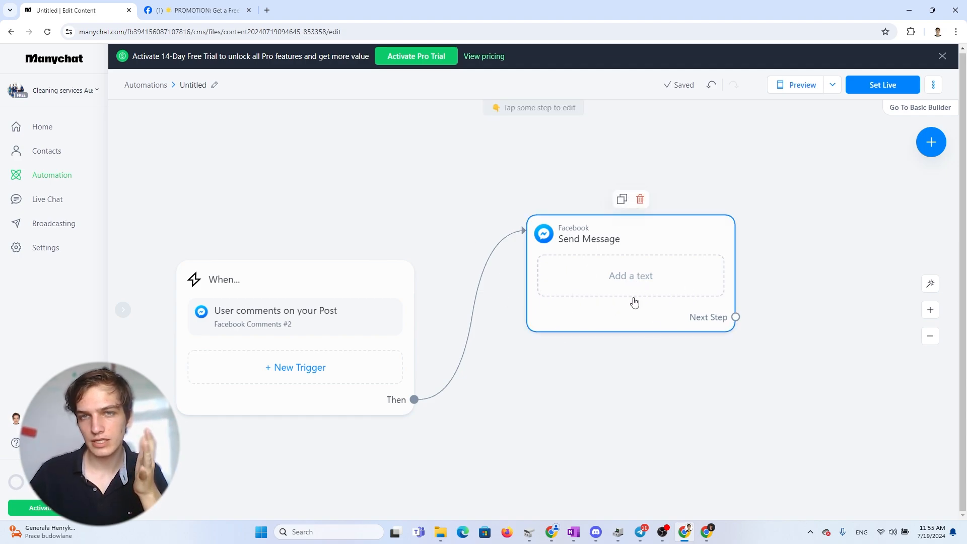
drag(610, 238, 627, 252)
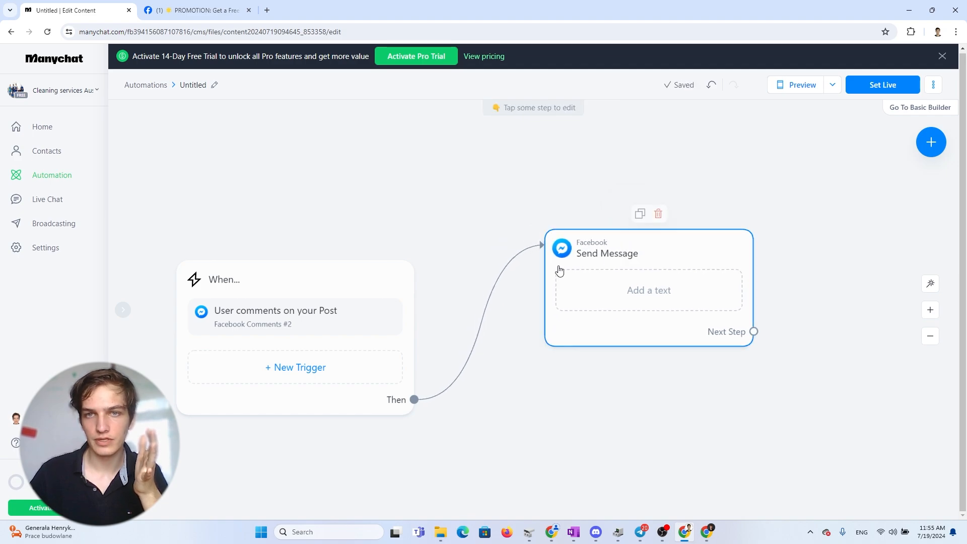
click(663, 303)
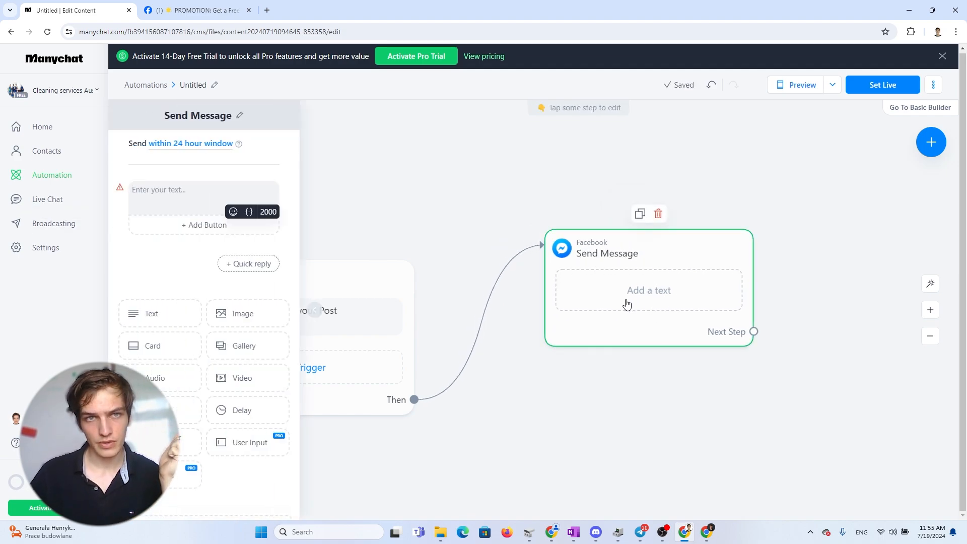
click(224, 211)
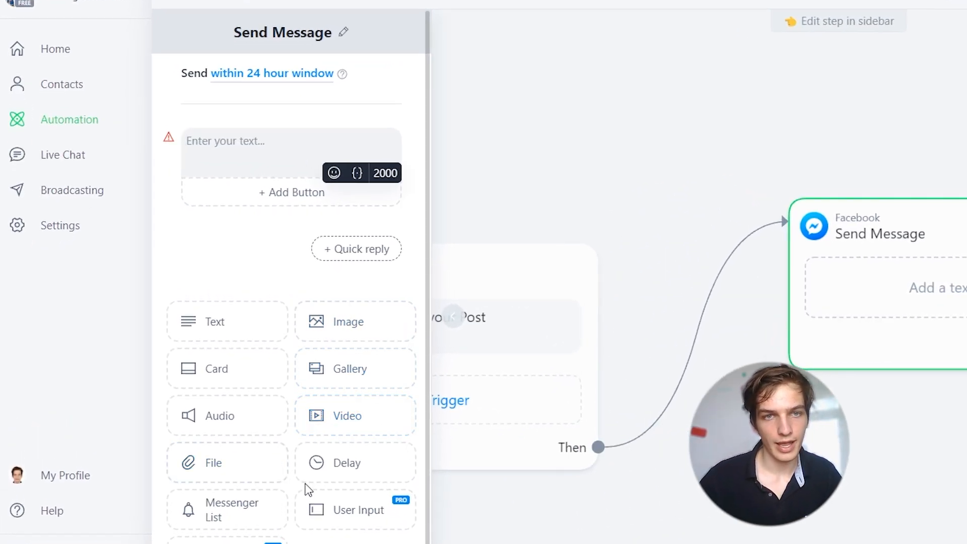
scroll(210, 427, down, 1)
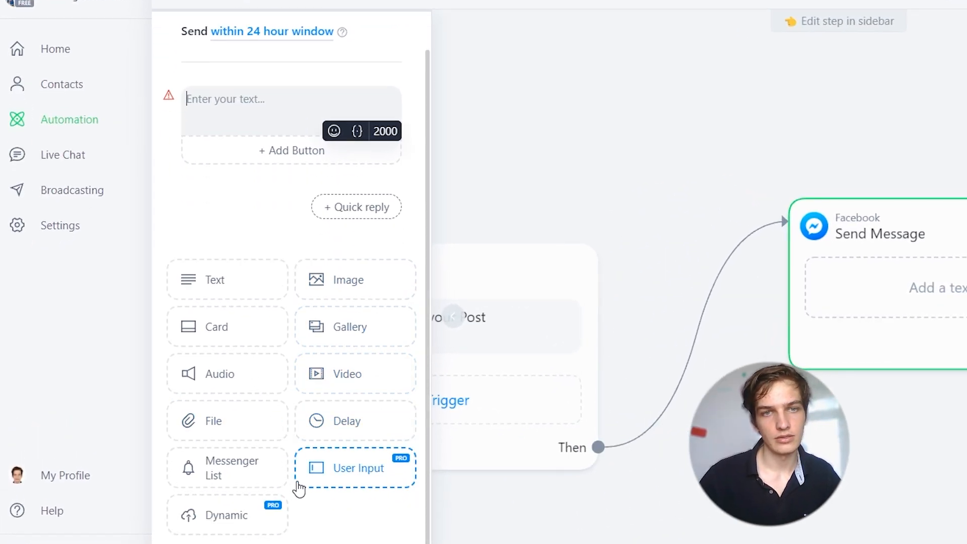
scroll(299, 487, up, 1)
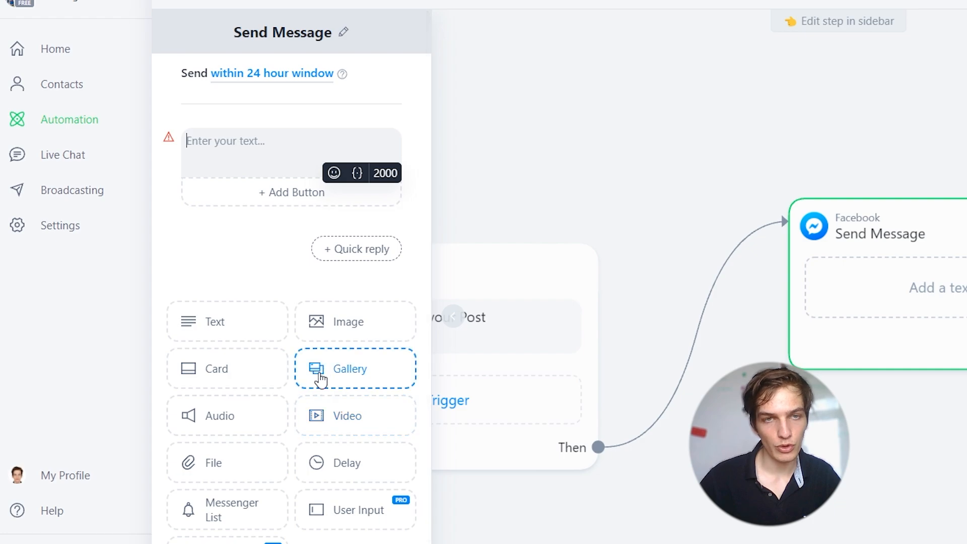
click(257, 149)
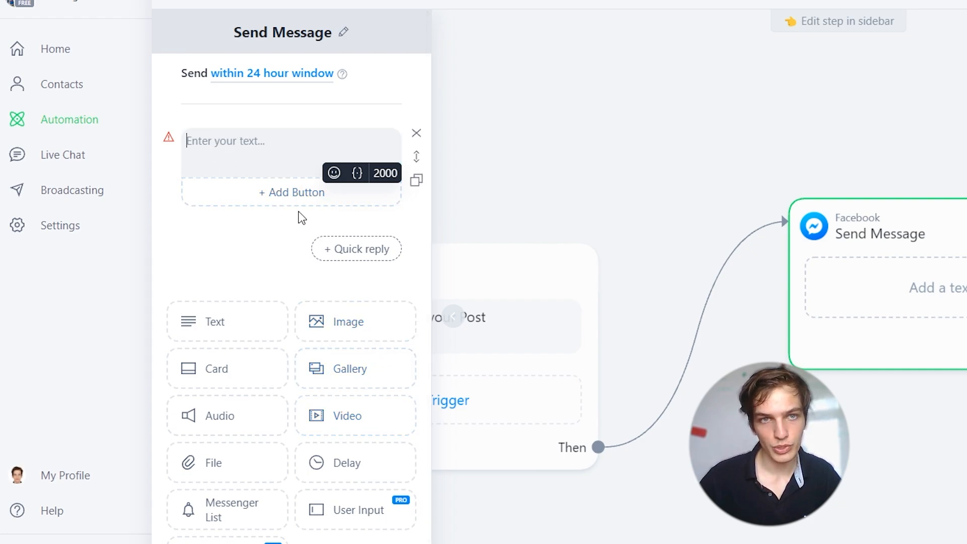
scroll(242, 403, down, 1)
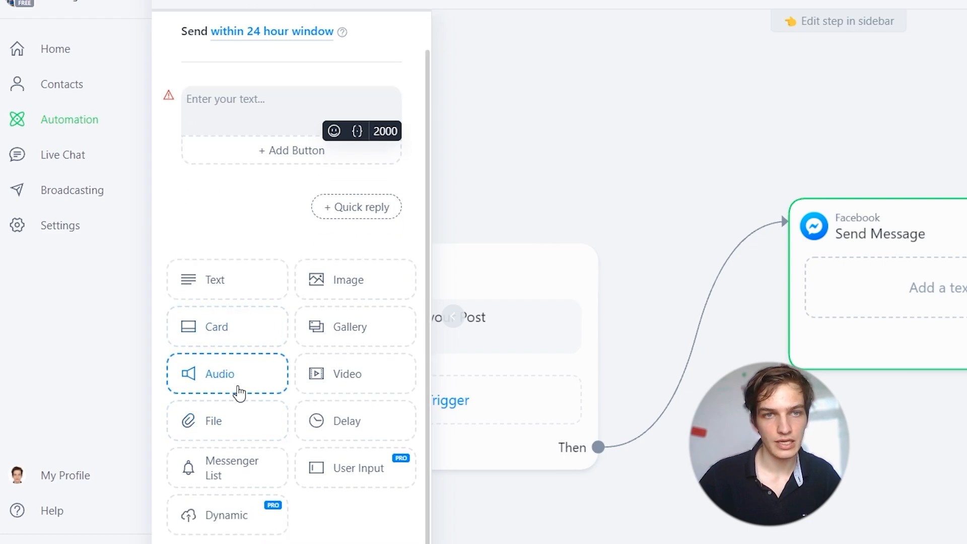
scroll(262, 392, up, 1)
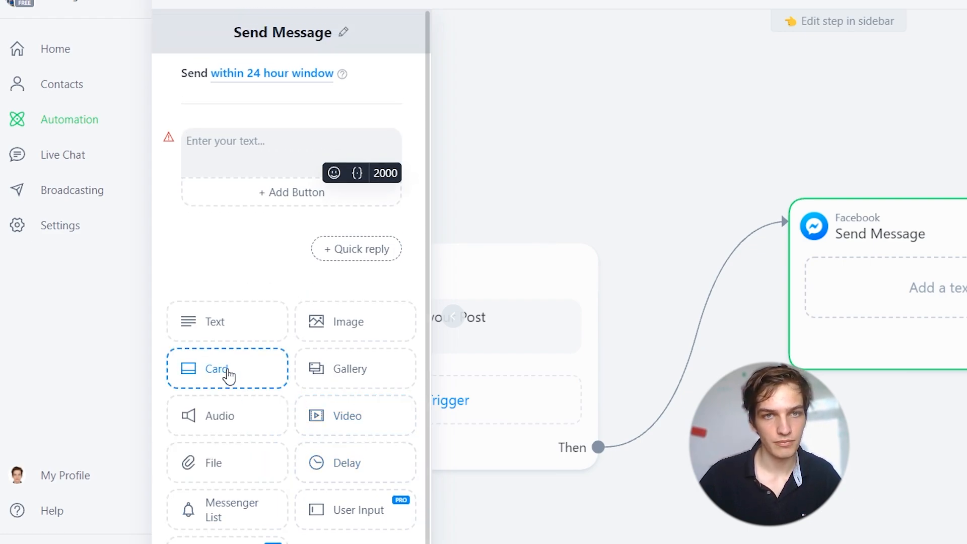
click(288, 113)
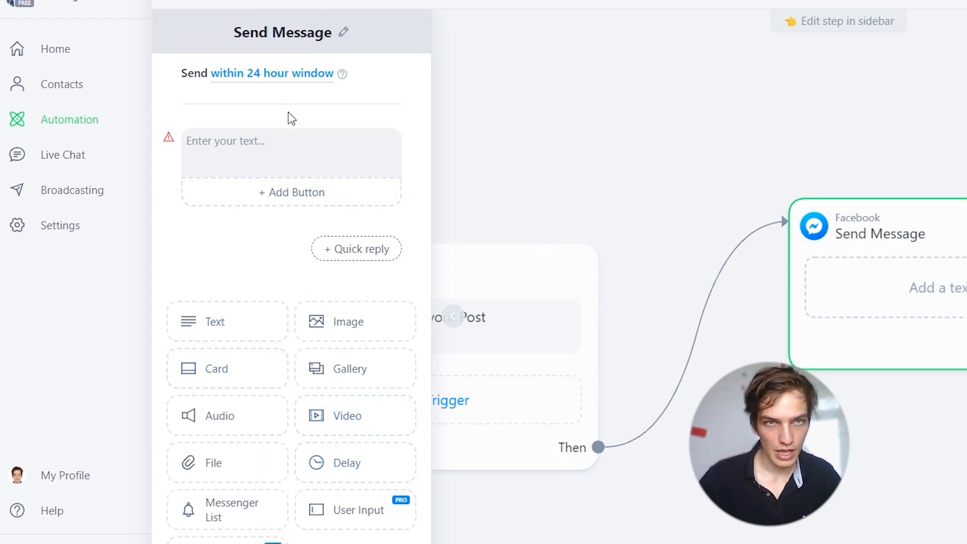
click(301, 80)
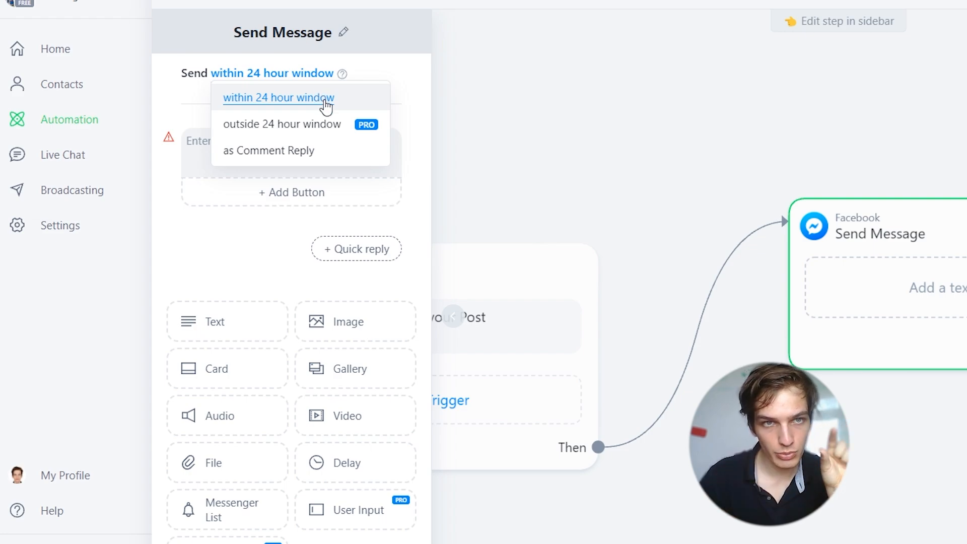
click(311, 153)
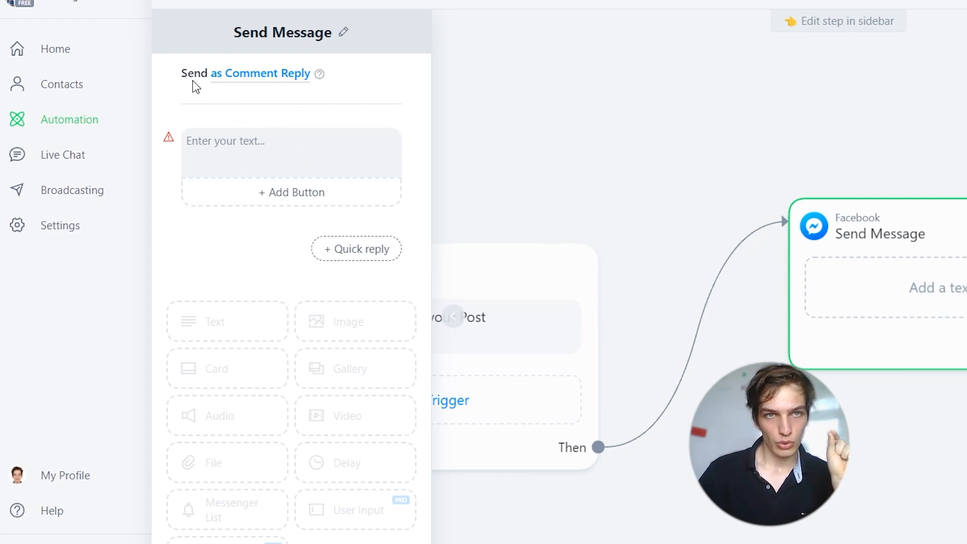
Step: Write a reply introducing Austin Cleaning Services, mentioning the free cleaning, and directing readers to claim the free gift via the website button below
click(276, 150)
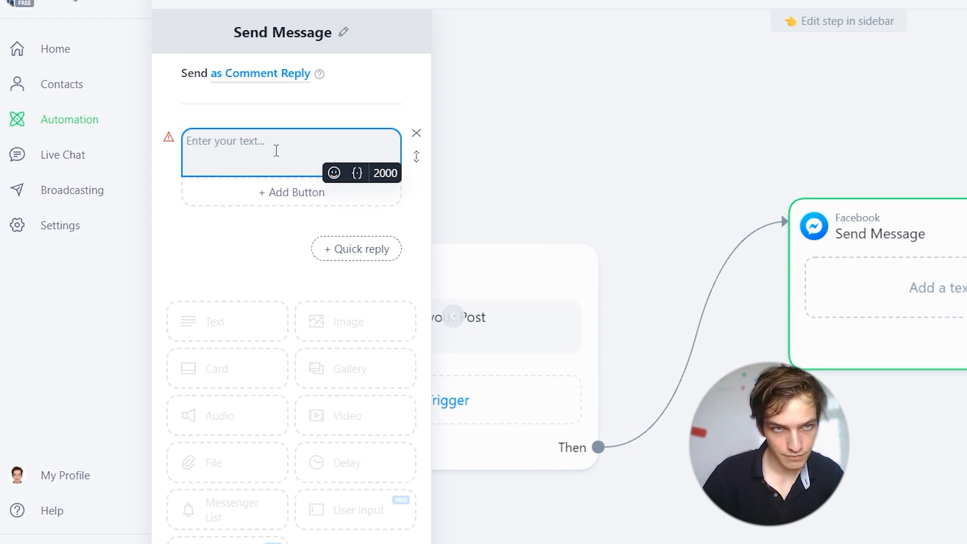
text(Hey this is Austin Cleaning Services.)
key(Return)
key(Return)
text(Y)
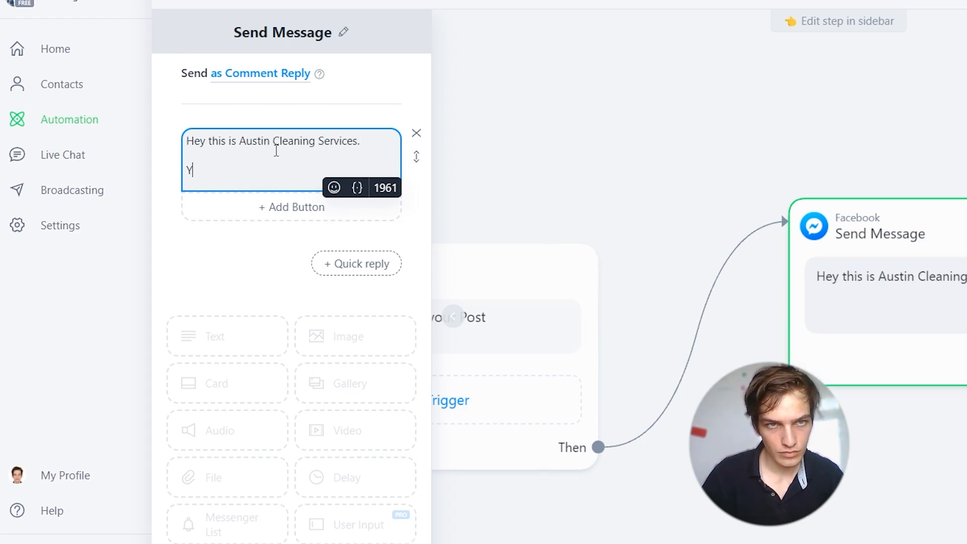
text(ou've commented under one of our posts to get a)
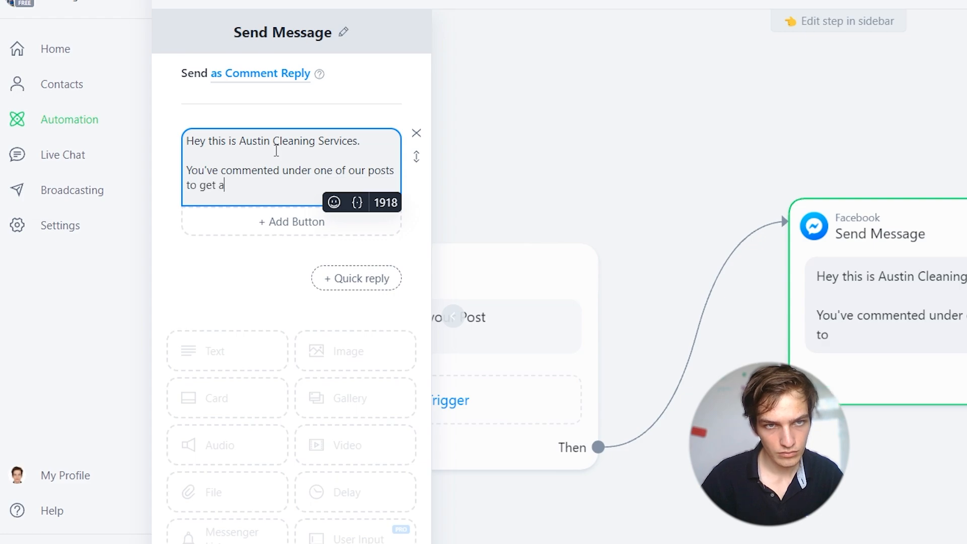
text( free cleaning.)
key(Return)
key(Return)
text(To claim the)
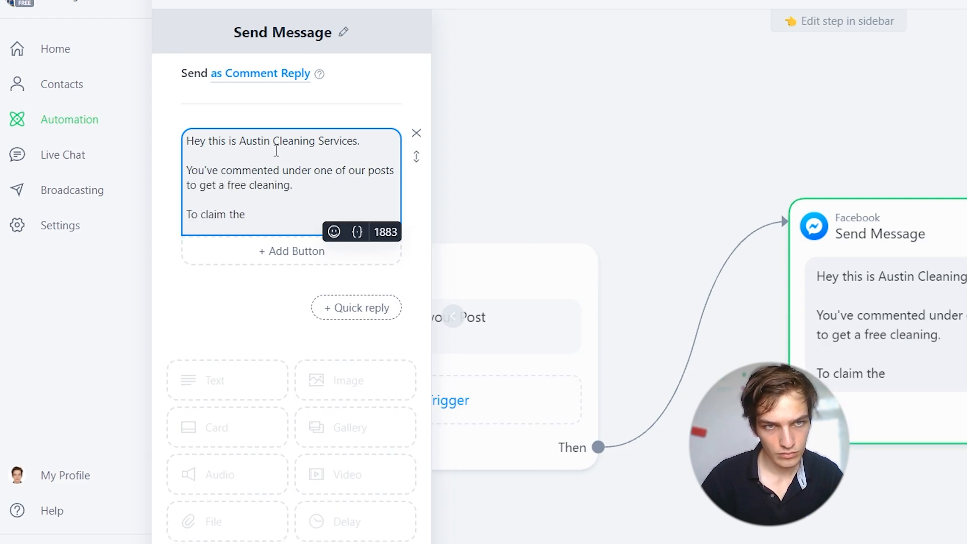
text( free gift please go on our website)
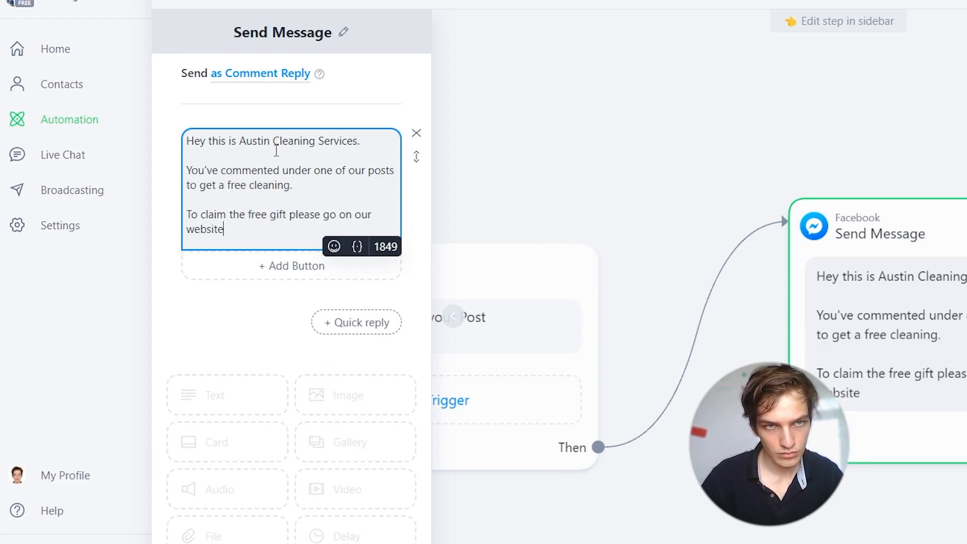
text( by clicking the button below)
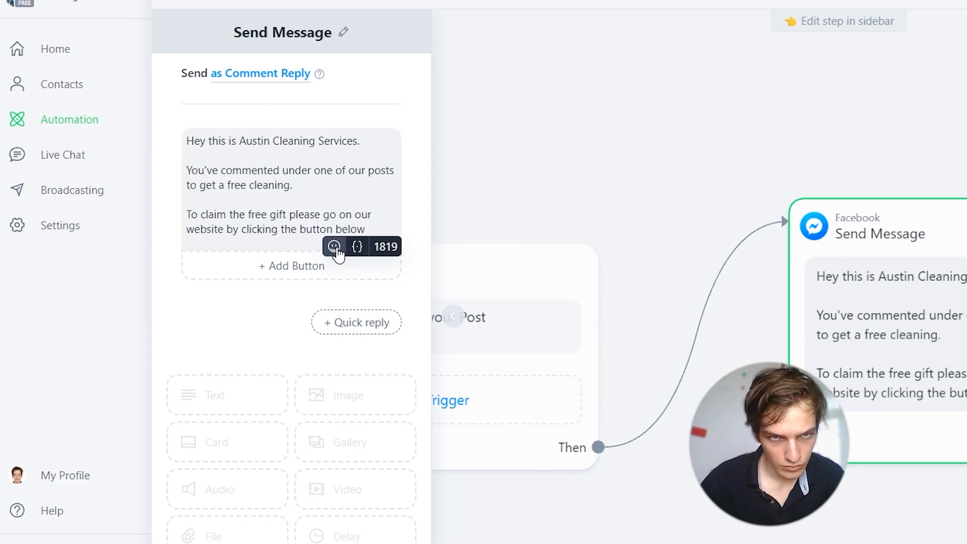
Step: Append a pointing-down emoji to the end of the reply text
click(334, 247)
scroll(328, 369, down, 5)
click(410, 406)
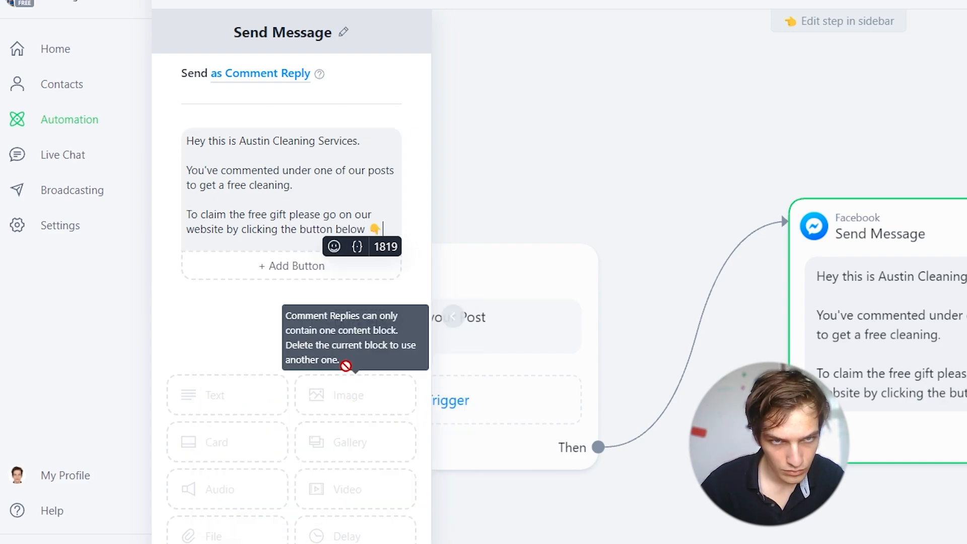
Step: Add a button to the reply message and title it "Go to website"
click(291, 266)
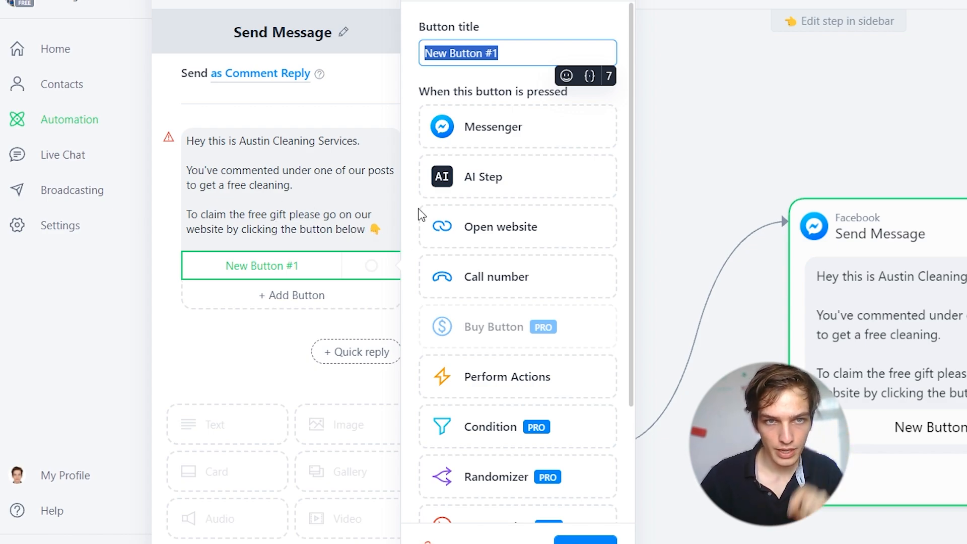
key(BackSpace)
text(G)
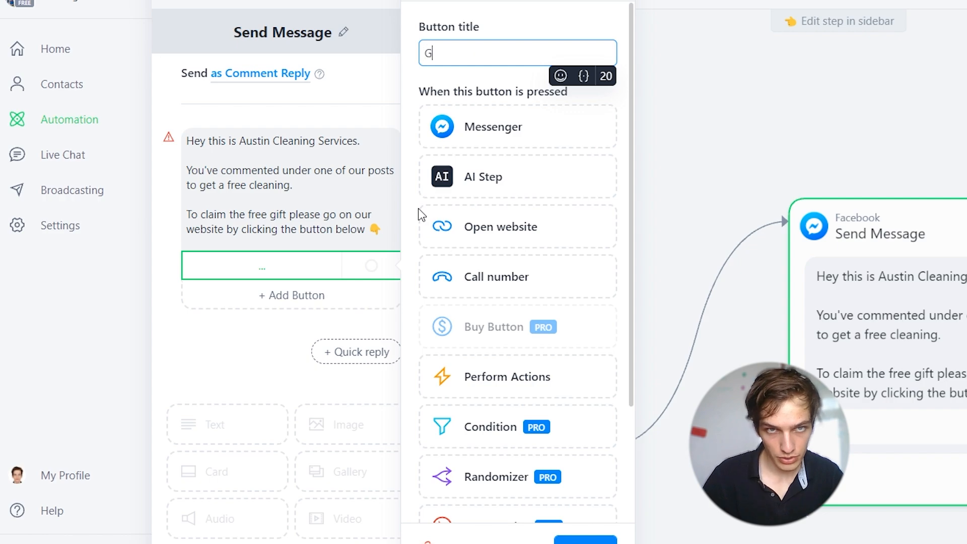
text(o to website)
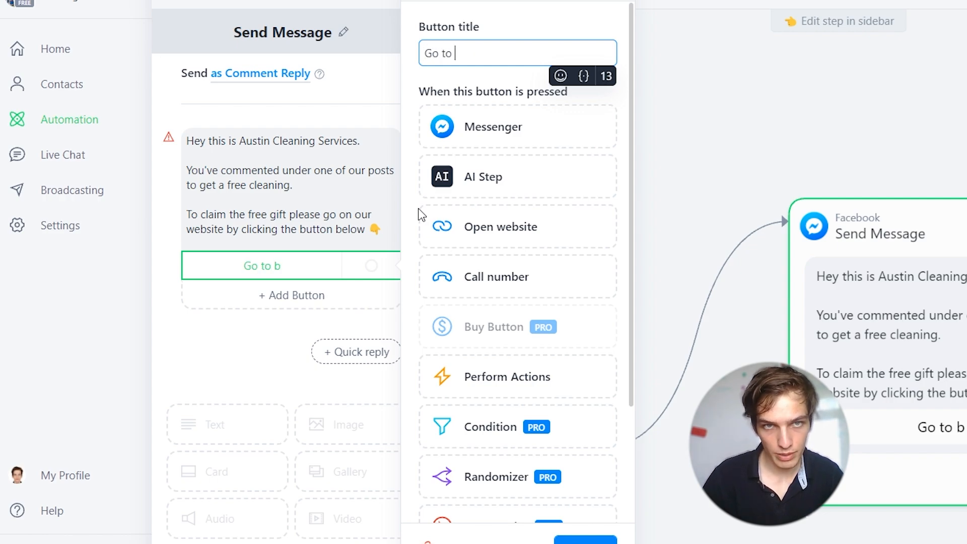
click(512, 236)
text(http)
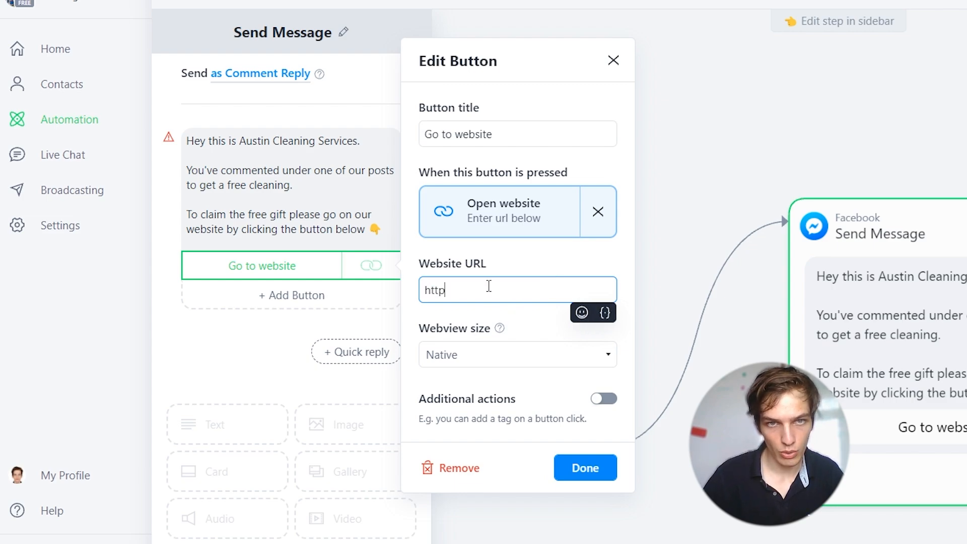
text(s://)
drag(487, 264, 422, 266)
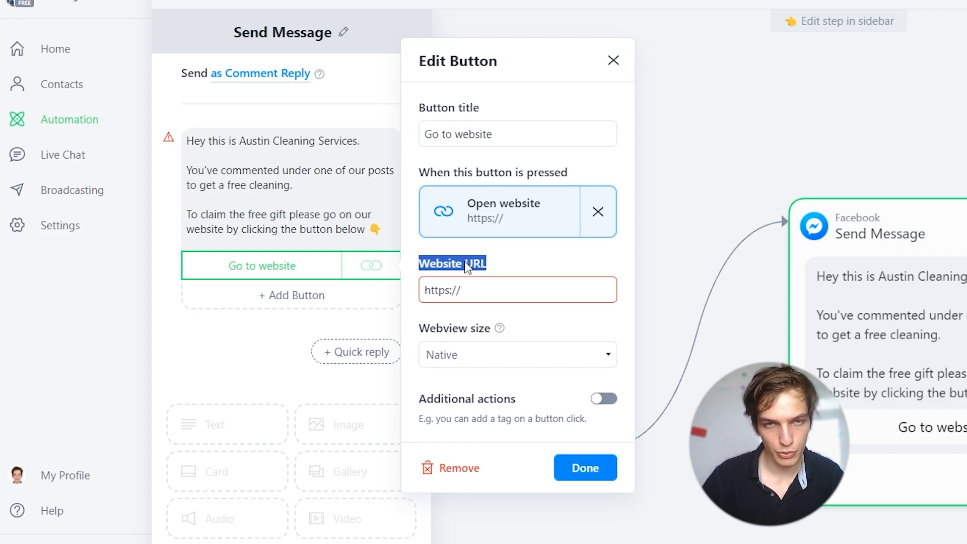
click(485, 287)
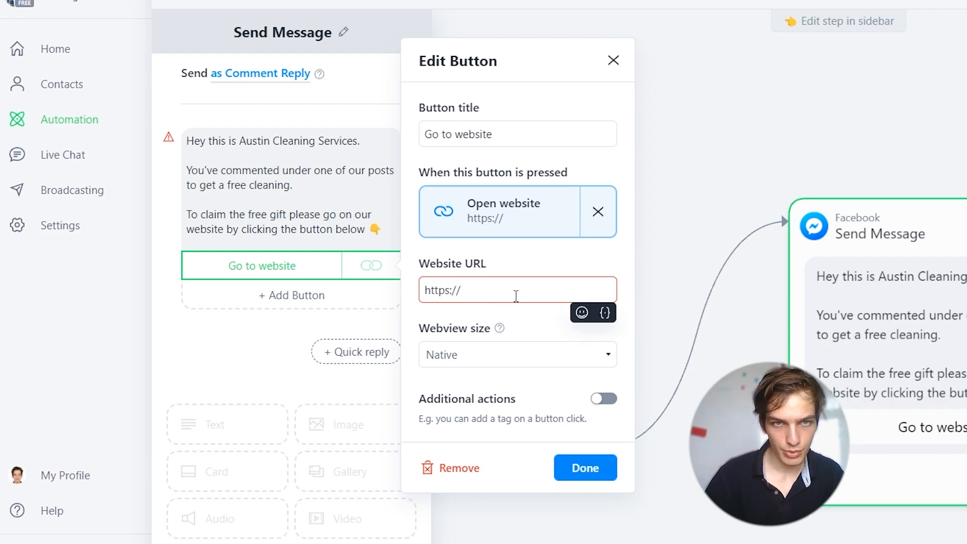
text(google.com)
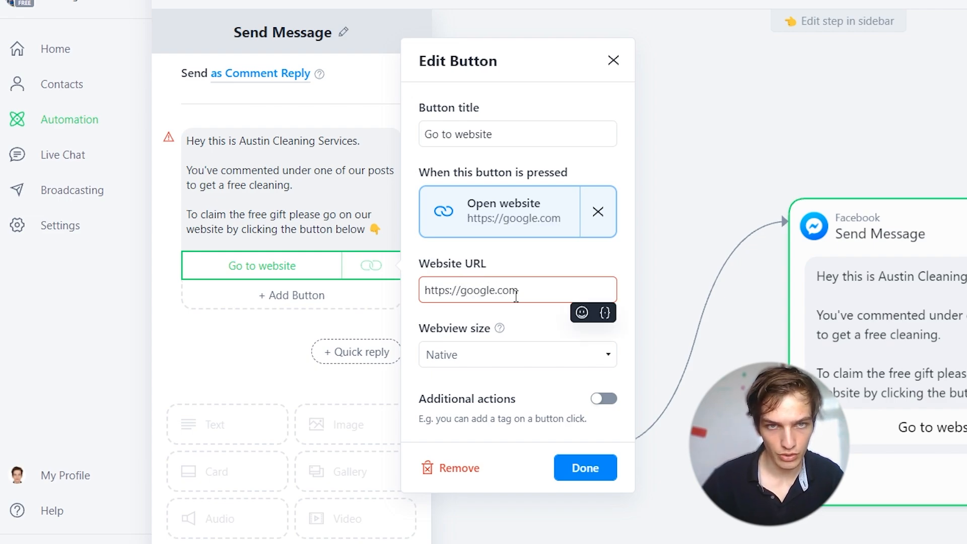
click(531, 251)
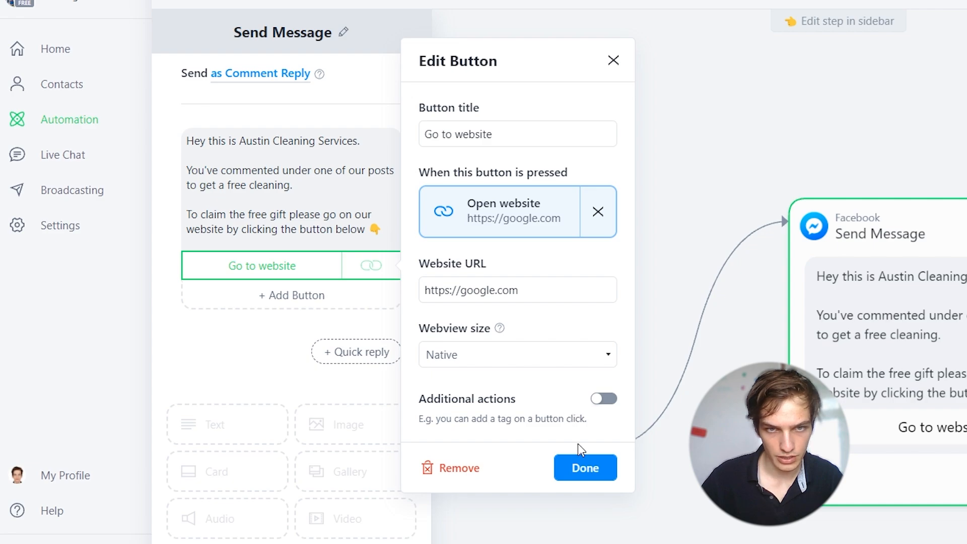
click(586, 472)
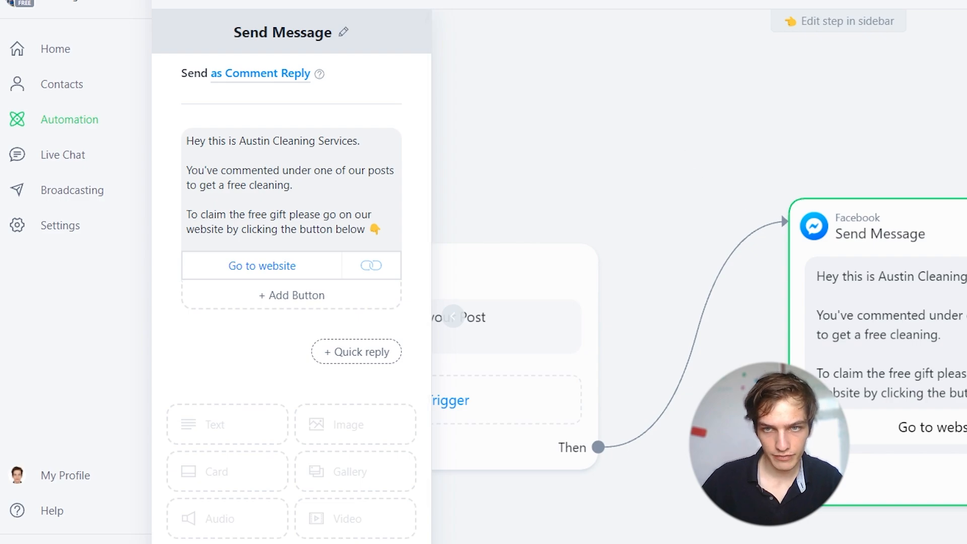
Step: Close the step editor and set the automation live
click(678, 129)
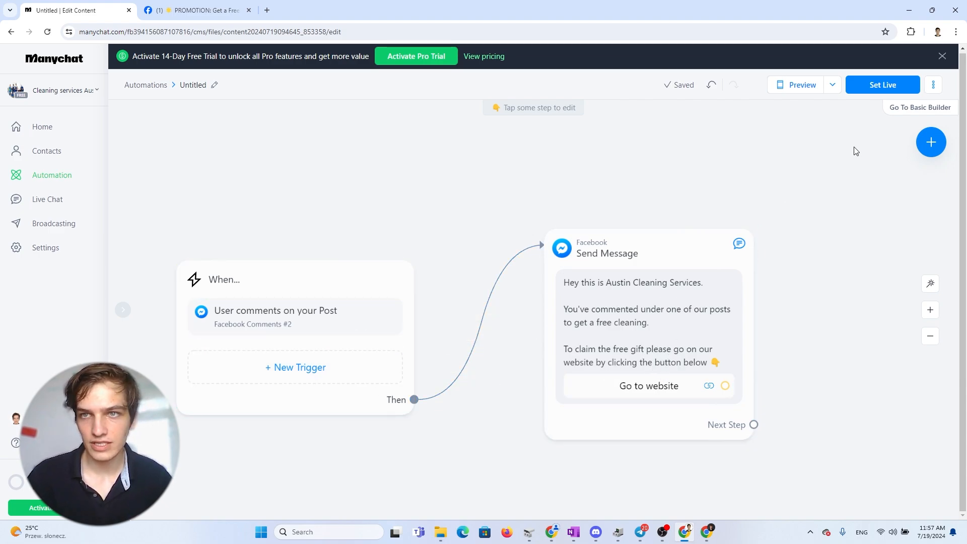
click(885, 92)
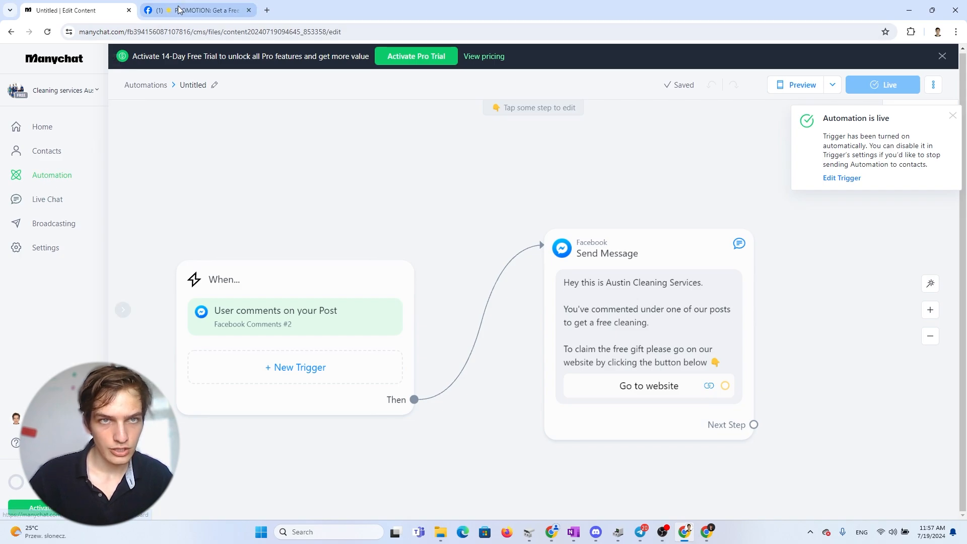
Step: Switch to the Facebook tab and comment FREE3 on the promotion post on the Cleaning services Austin page
click(197, 10)
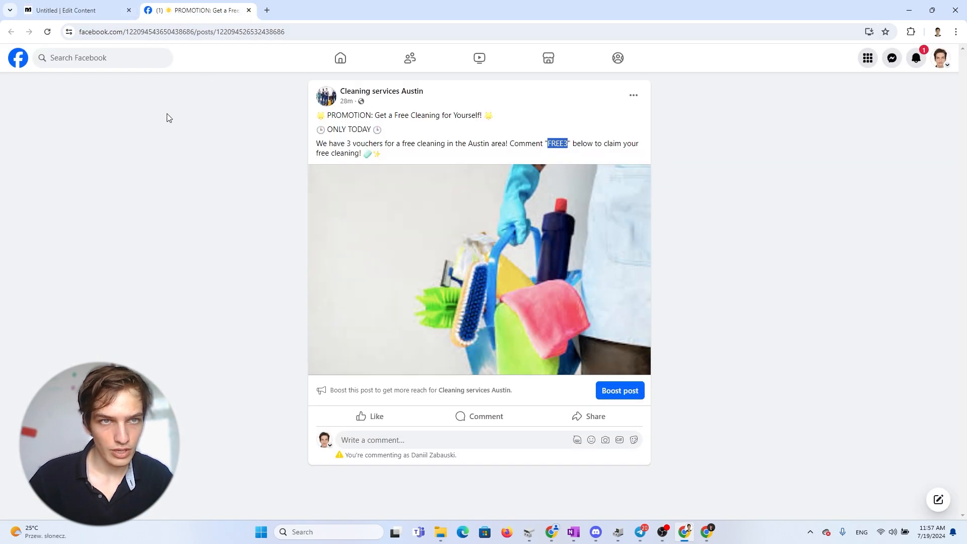
click(383, 92)
scroll(477, 313, down, 5)
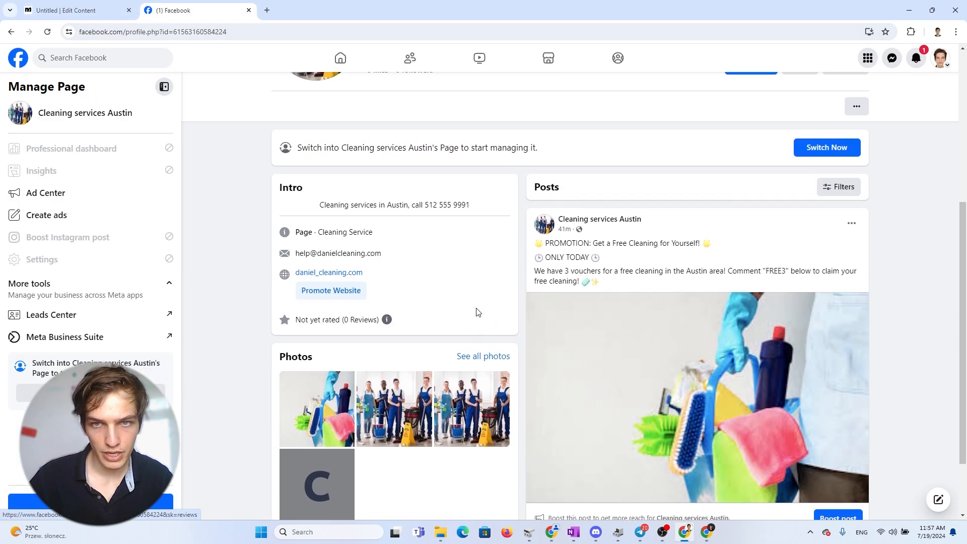
scroll(503, 323, up, 5)
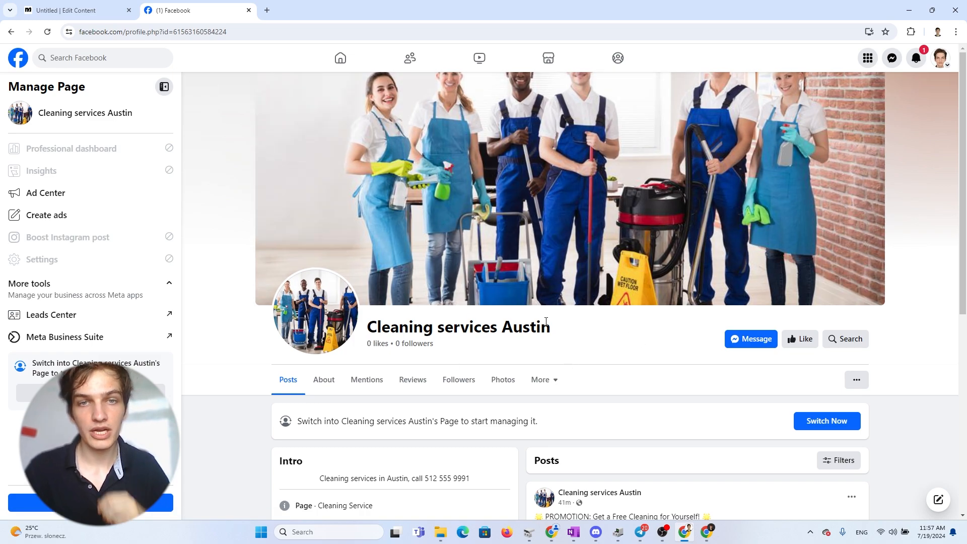
scroll(544, 323, down, 5)
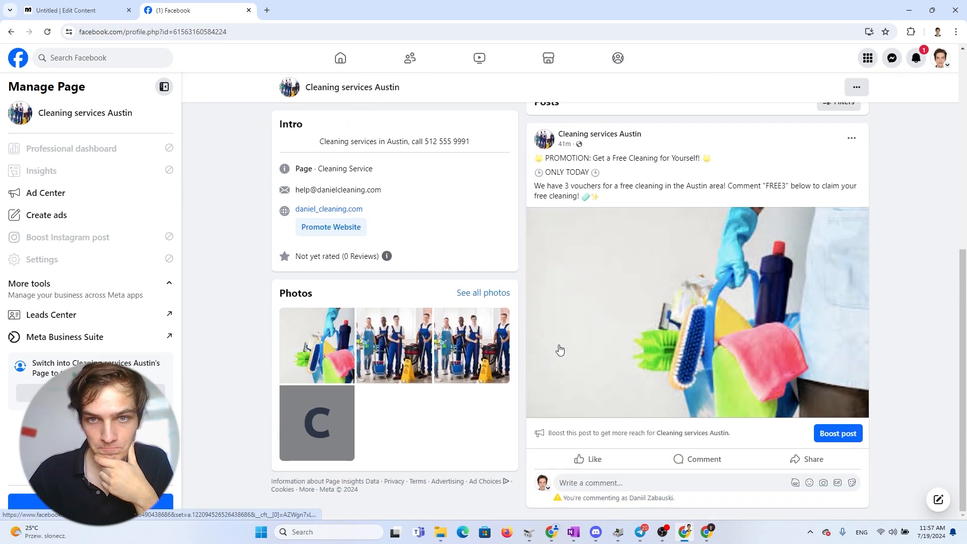
click(579, 484)
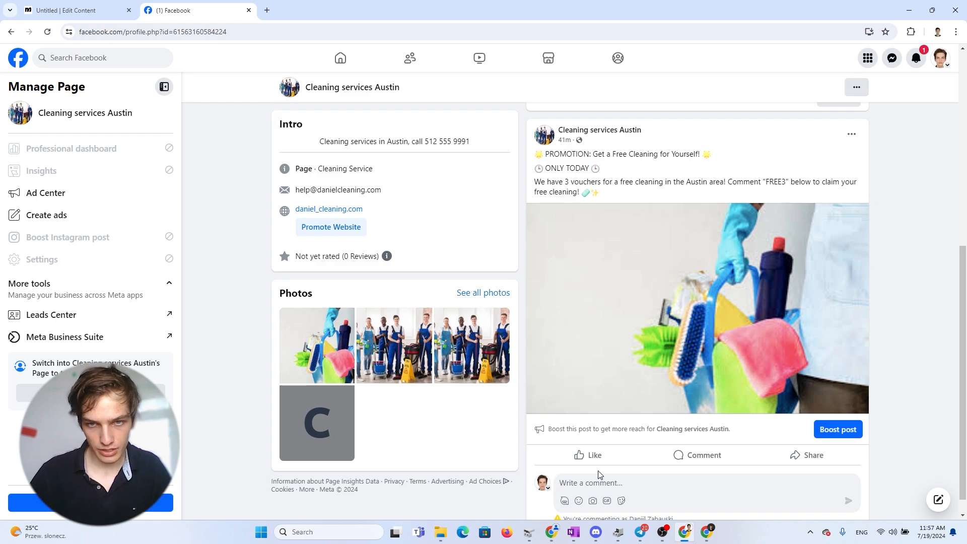
text(FREE3)
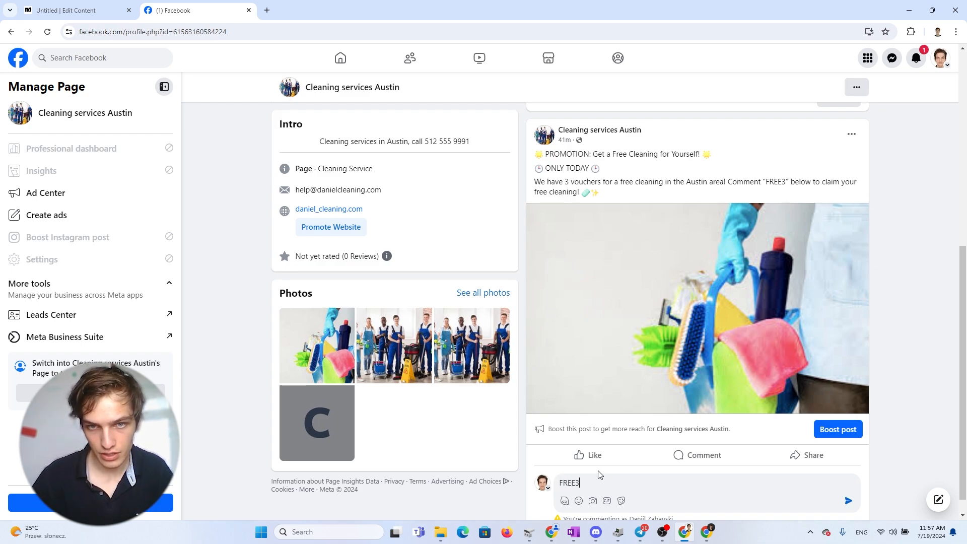
key(Return)
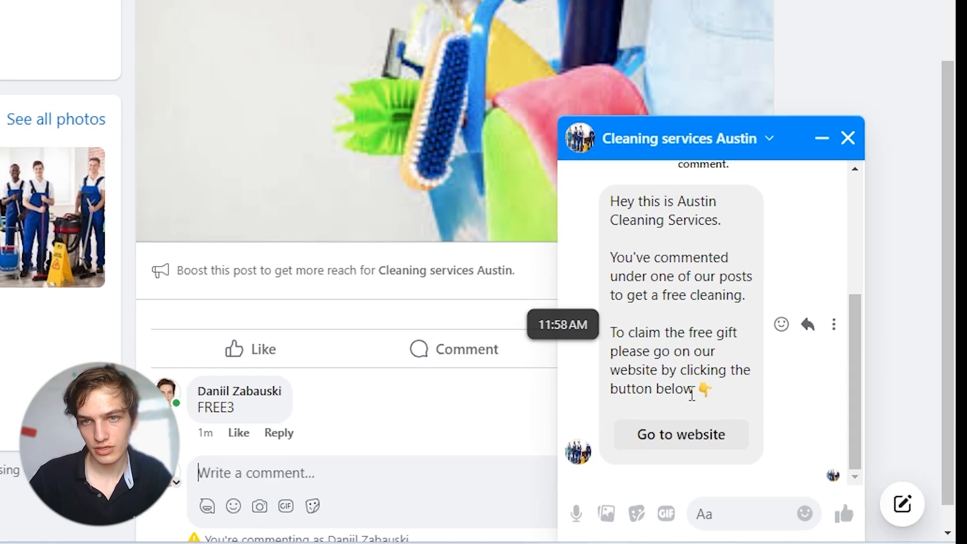
Step: Check the automated reply in the Messenger chat and open its Go to website button
scroll(773, 389, up, 2)
scroll(645, 339, down, 2)
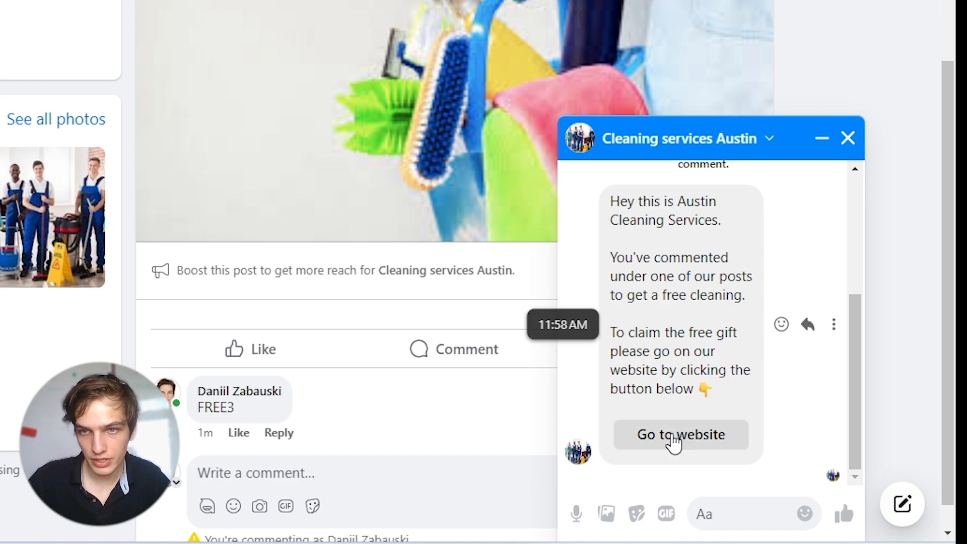
click(689, 442)
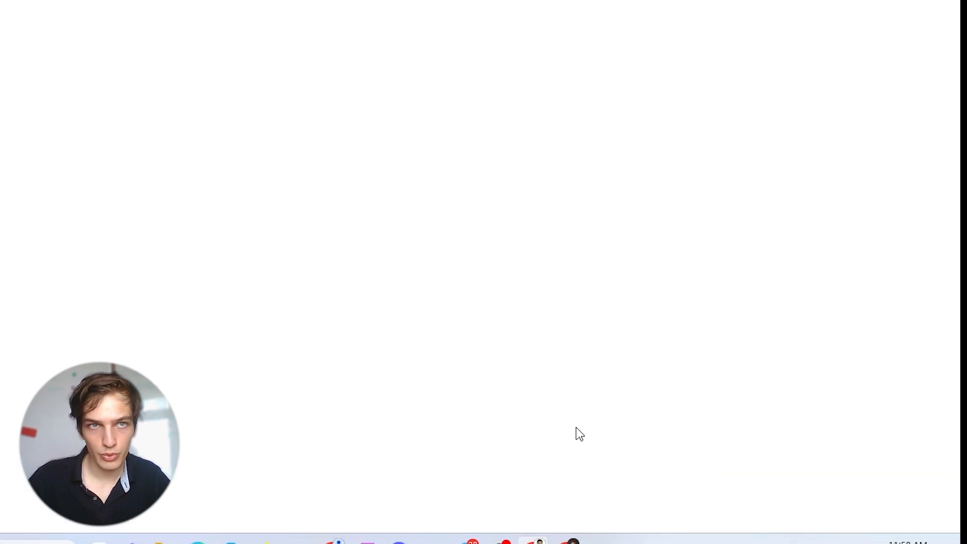